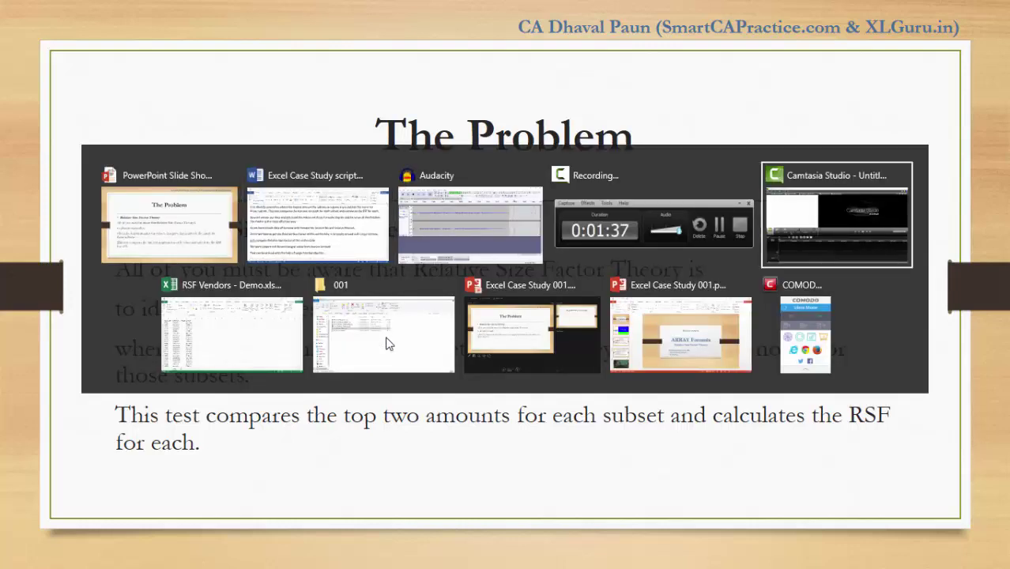
pyautogui.press('Tab')
pyautogui.press('Tab')
# - Switch to the RSF Vendors workbook and return to the top of the data
pyautogui.hotkey('shift', 'Tab')
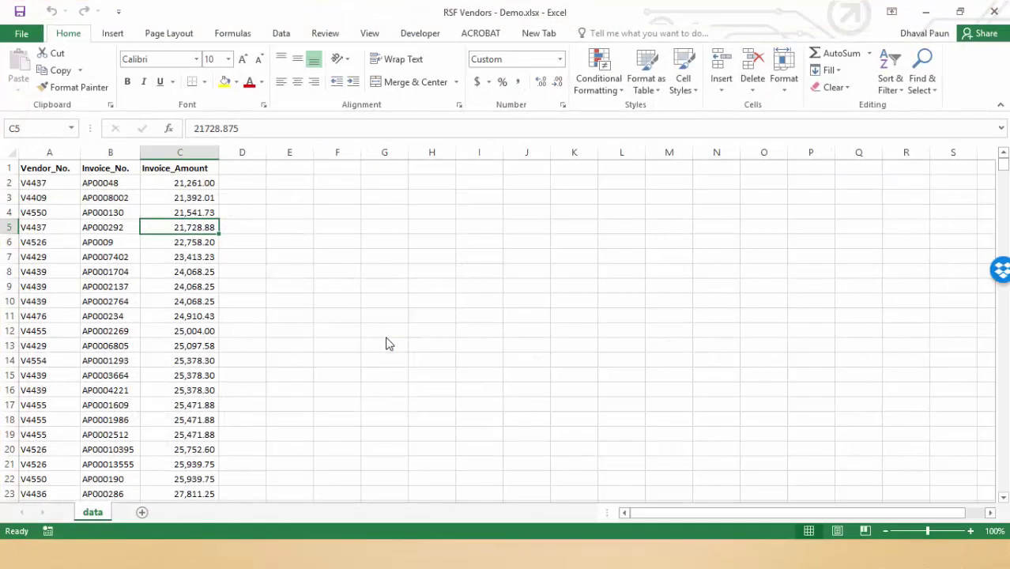
pyautogui.hotkey('ctrl', 'Up')
pyautogui.hotkey('ctrl', 'Left')
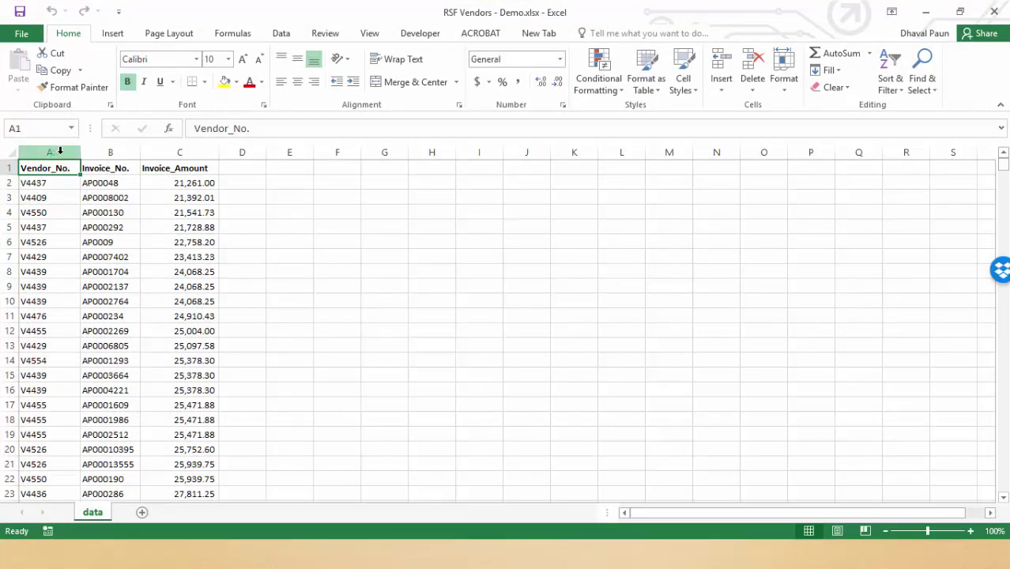
# - Inspect the Vendor_No., Invoice_No. and Invoice_Amount columns, then select cell E4
pyautogui.click(59, 154)
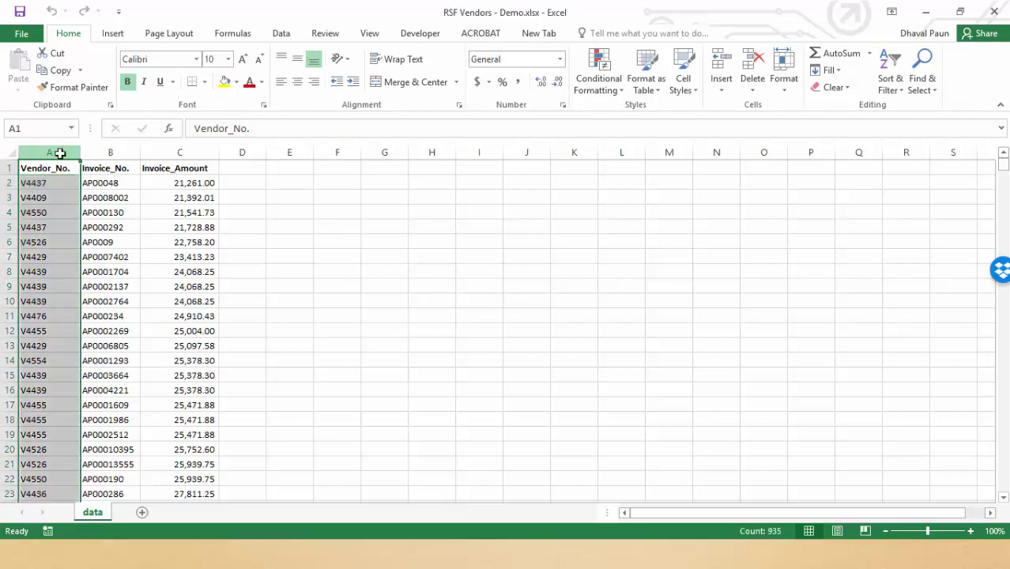
pyautogui.click(107, 153)
pyautogui.click(177, 152)
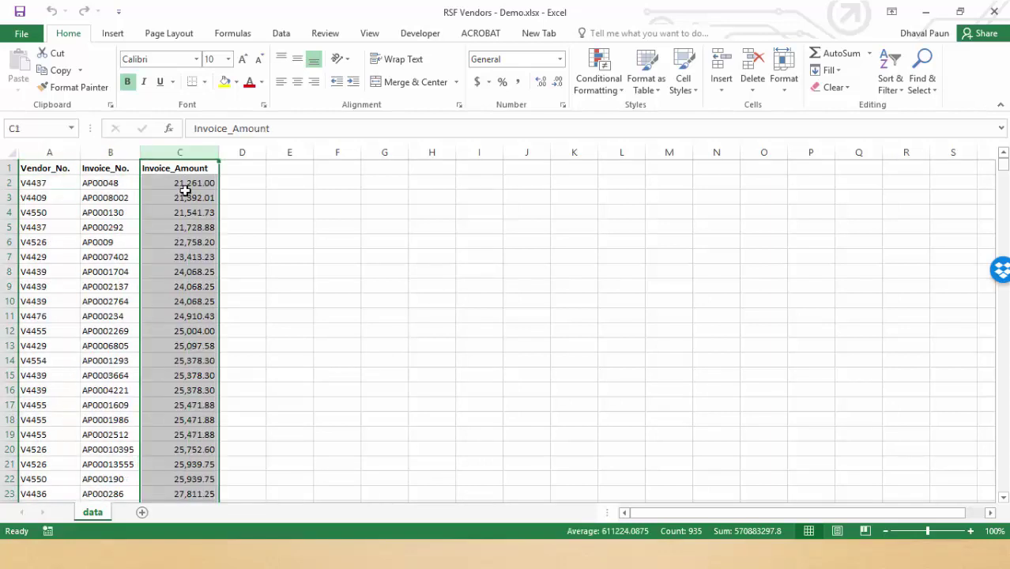
pyautogui.click(185, 192)
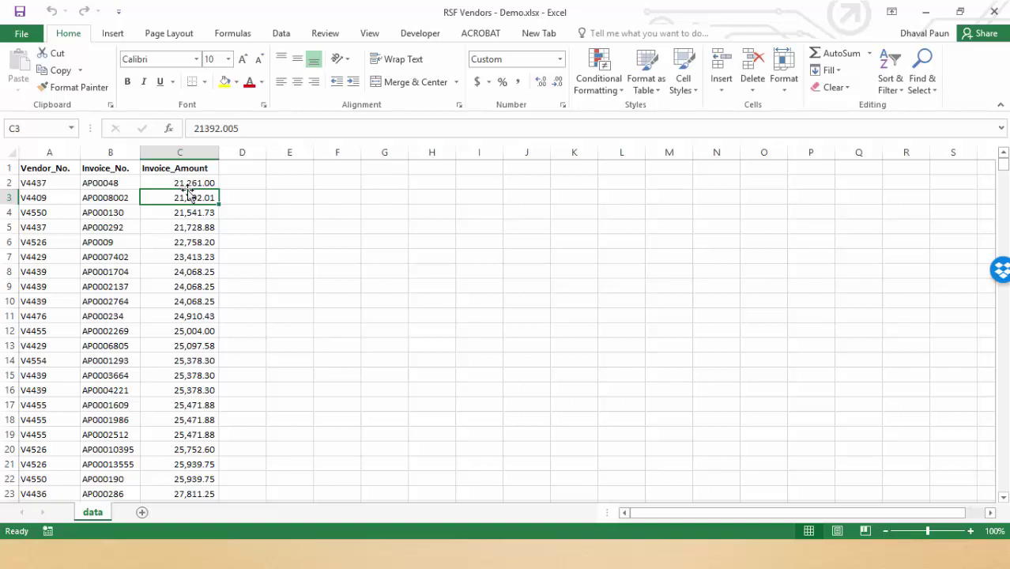
pyautogui.click(285, 214)
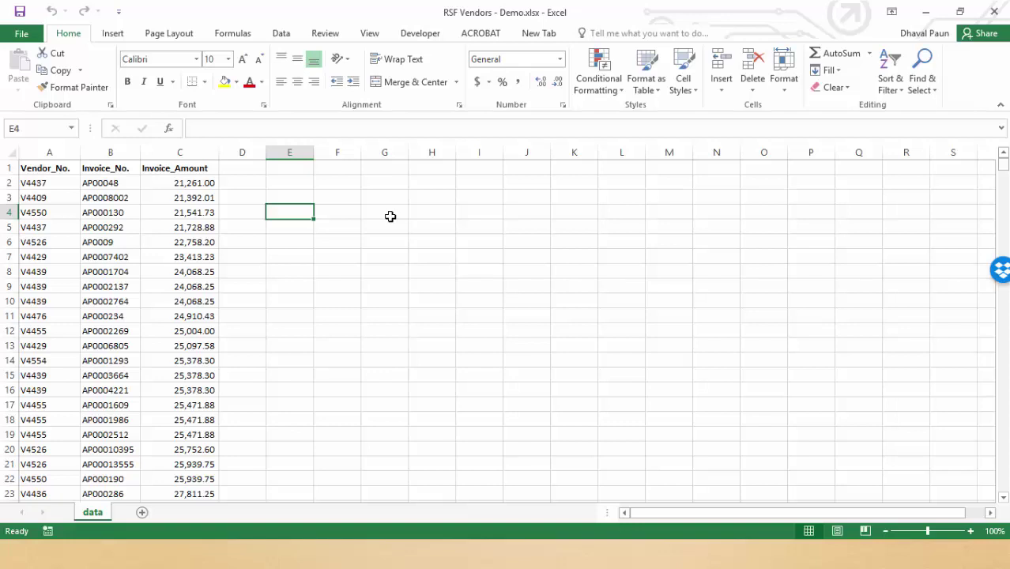
# - Type the headings Largest Value, Second Largest Value and RSF into E4, F4 and G4
pyautogui.write('Largest Value')
pyautogui.press('Return')
pyautogui.press('Up')
pyautogui.press('Right')
pyautogui.press('Right')
pyautogui.press('Left')
pyautogui.write('S')
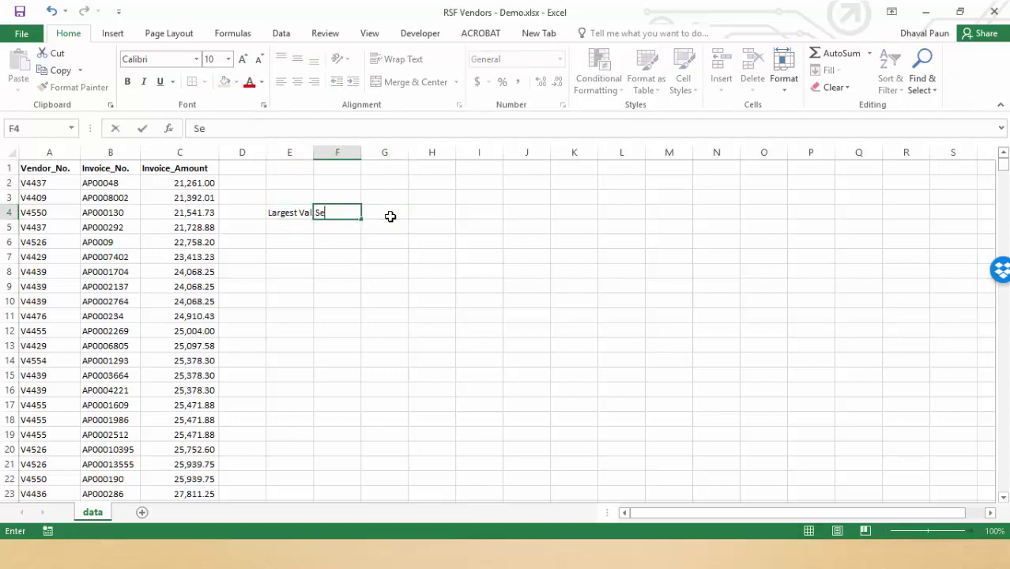
pyautogui.write('econd Largest Value')
pyautogui.press('Return')
pyautogui.press('Up')
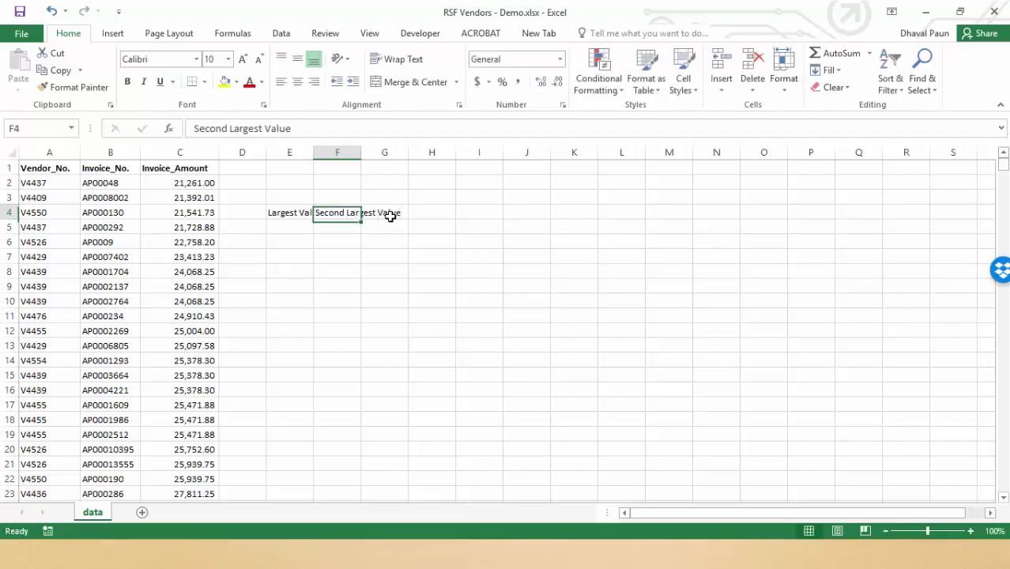
pyautogui.press('Right')
pyautogui.write('RSF')
pyautogui.hotkey('ctrl', 'Return')
# - Autofit columns E to G to the new headings
pyautogui.press('Left')
pyautogui.press('Left')
pyautogui.hotkey('shift', 'Right')
pyautogui.hotkey('shift', 'Right')
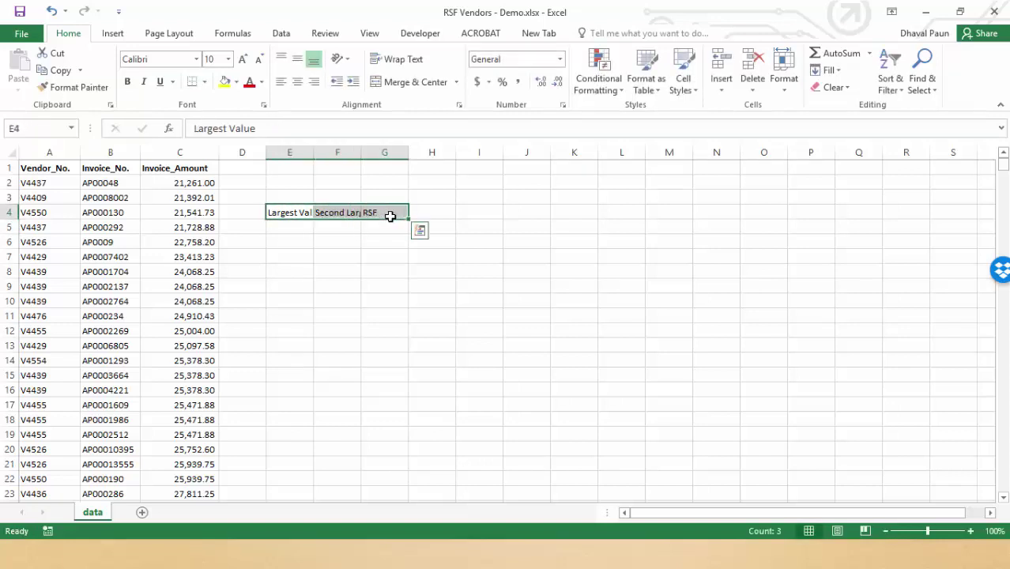
pyautogui.hotkey('alt', 'o')
pyautogui.press('c')
pyautogui.press('a')
pyautogui.press('Down')
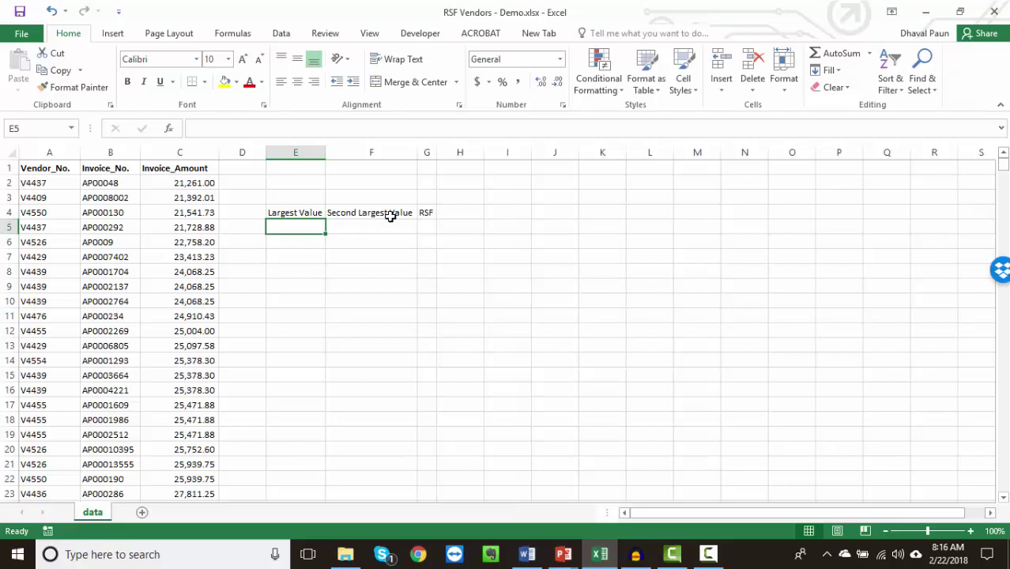
# - Enter a LARGE formula over C2:C935 with k=1 in E5, returning 26110906.8
pyautogui.click(237, 35)
pyautogui.click(21, 70)
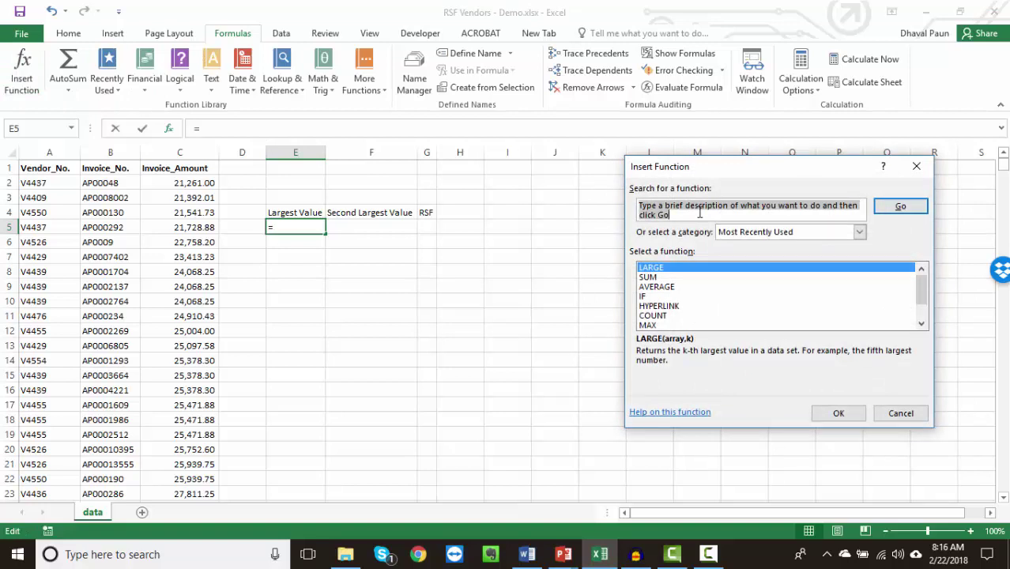
pyautogui.write('Large')
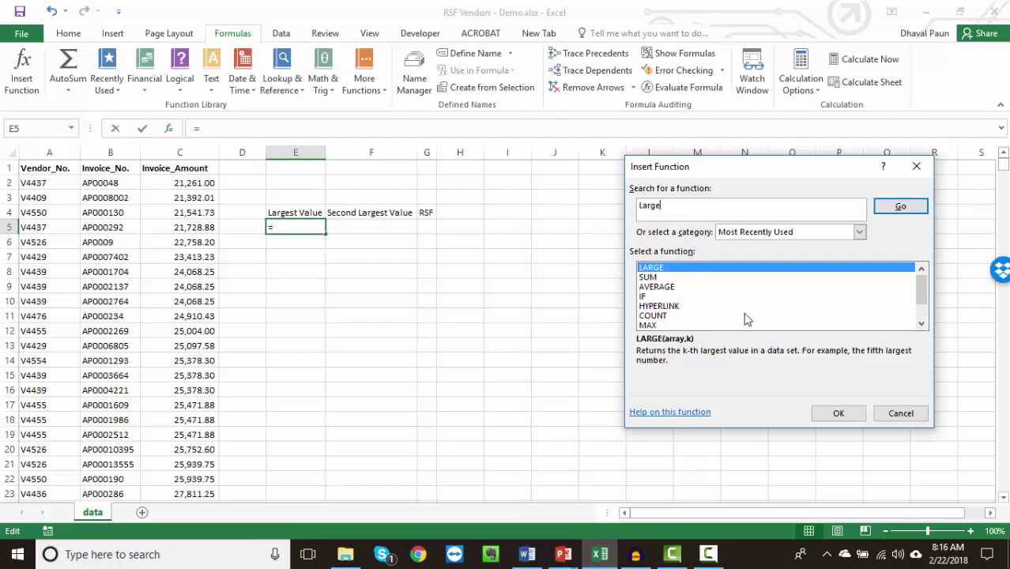
pyautogui.click(837, 412)
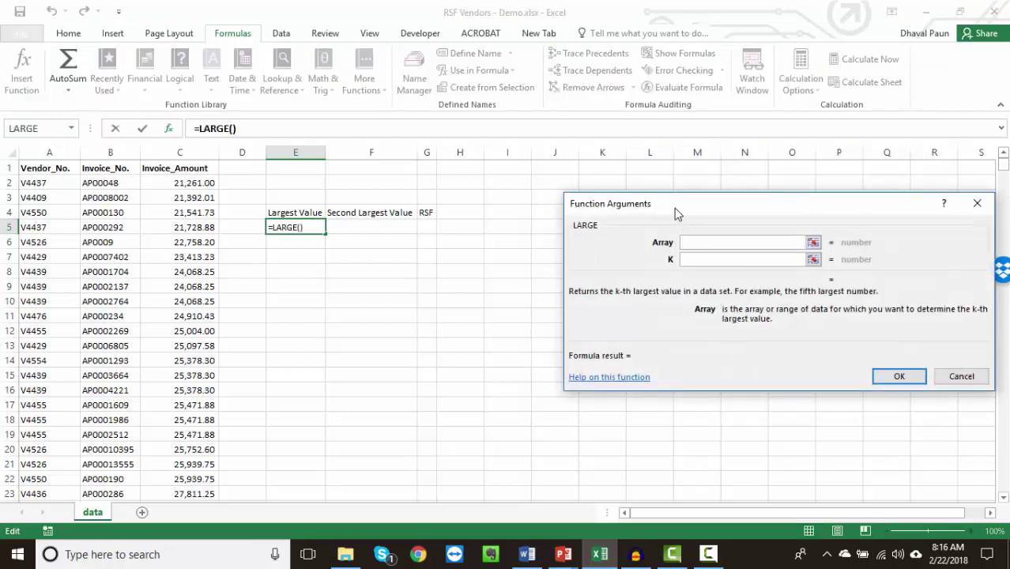
pyautogui.moveTo(677, 209); pyautogui.dragTo(629, 163)
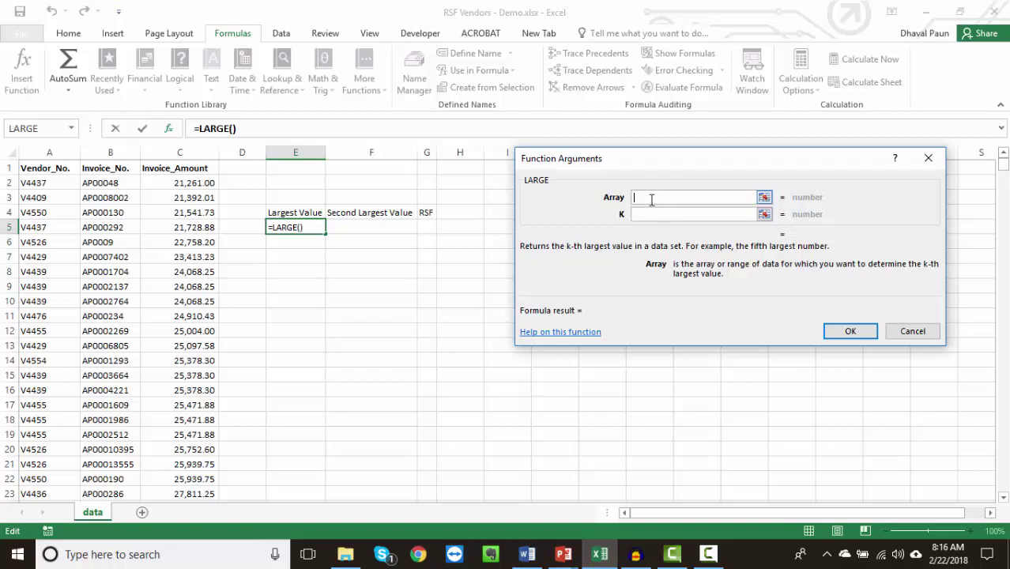
pyautogui.click(196, 182)
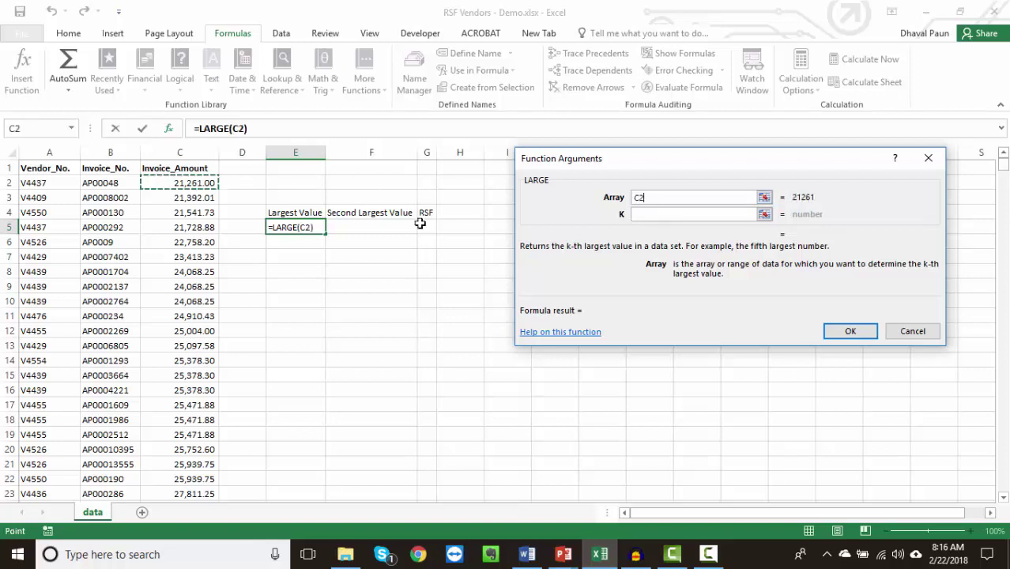
pyautogui.hotkey('ctrl', 'shift', 'Down')
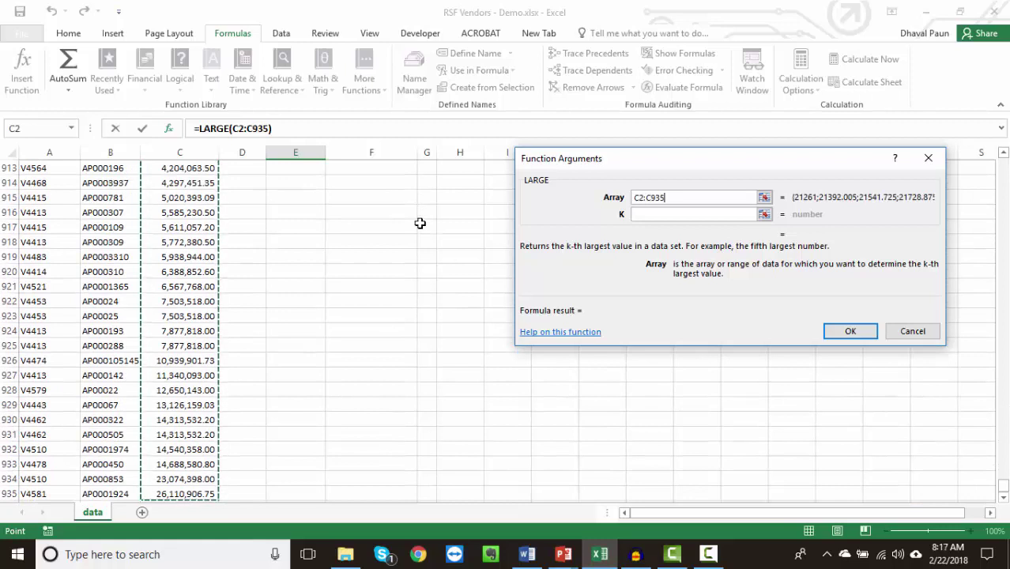
pyautogui.click(644, 217)
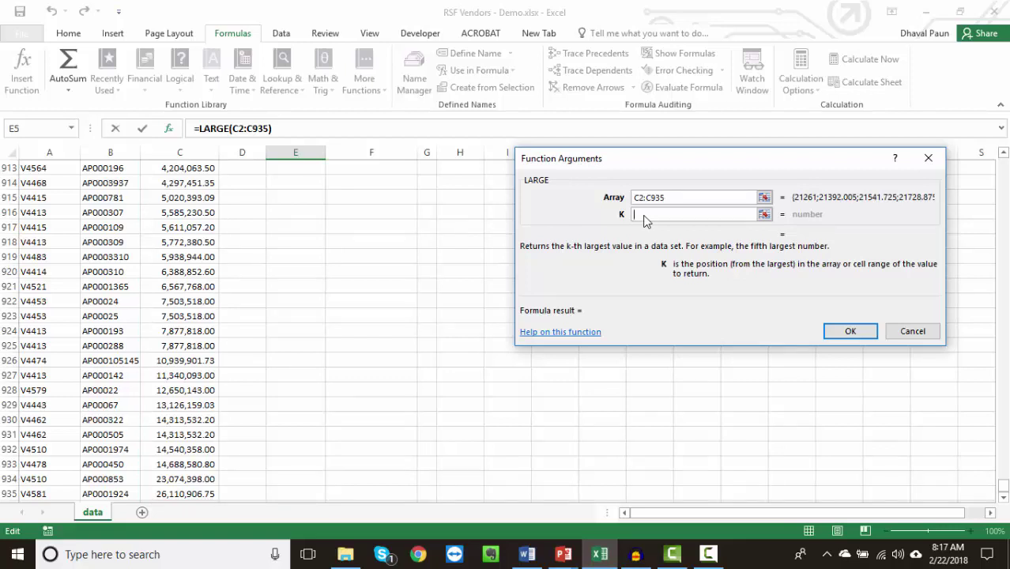
pyautogui.write('1')
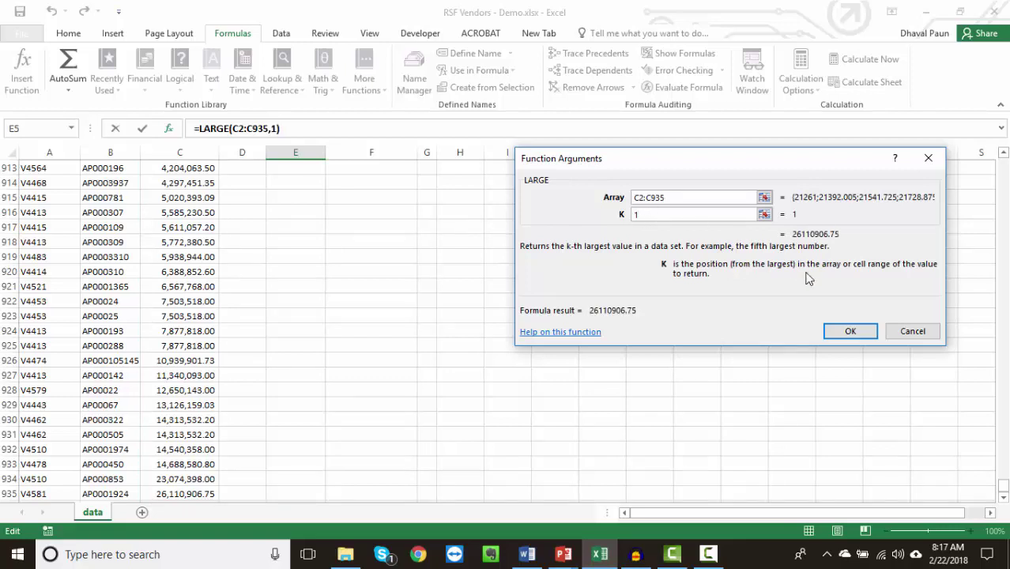
pyautogui.click(850, 332)
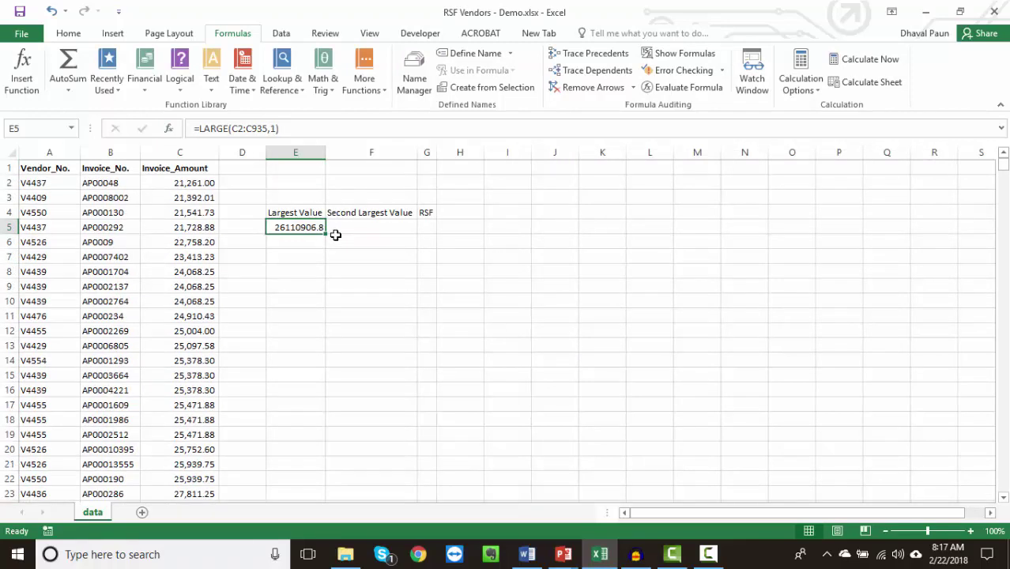
# - Copy E5's LARGE formula into F5 with k changed to 2, giving 23074398
pyautogui.press('F2')
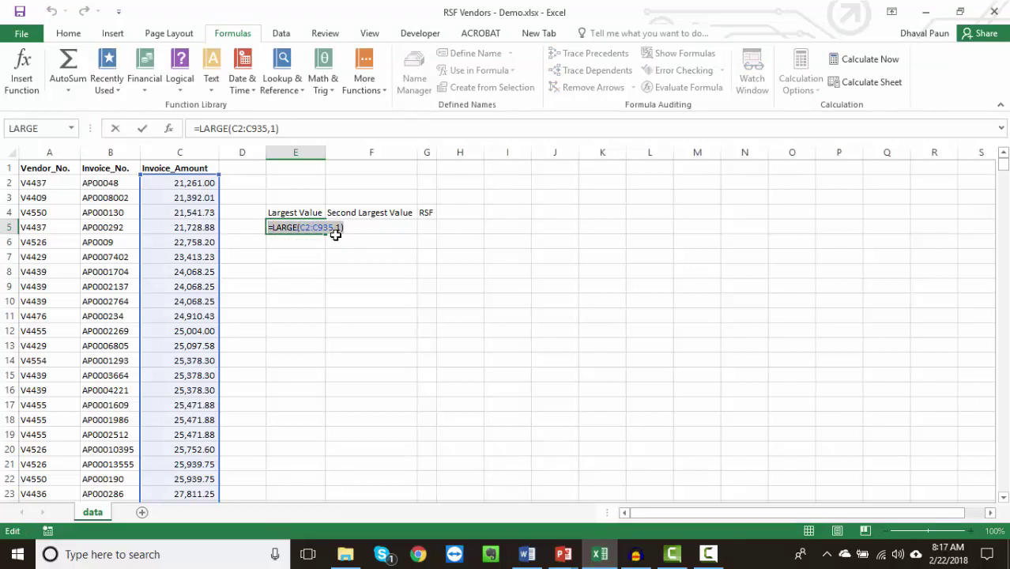
pyautogui.hotkey('ctrl', 'c')
pyautogui.press('Escape')
pyautogui.click(336, 235)
pyautogui.press('F2')
pyautogui.hotkey('ctrl', 'v')
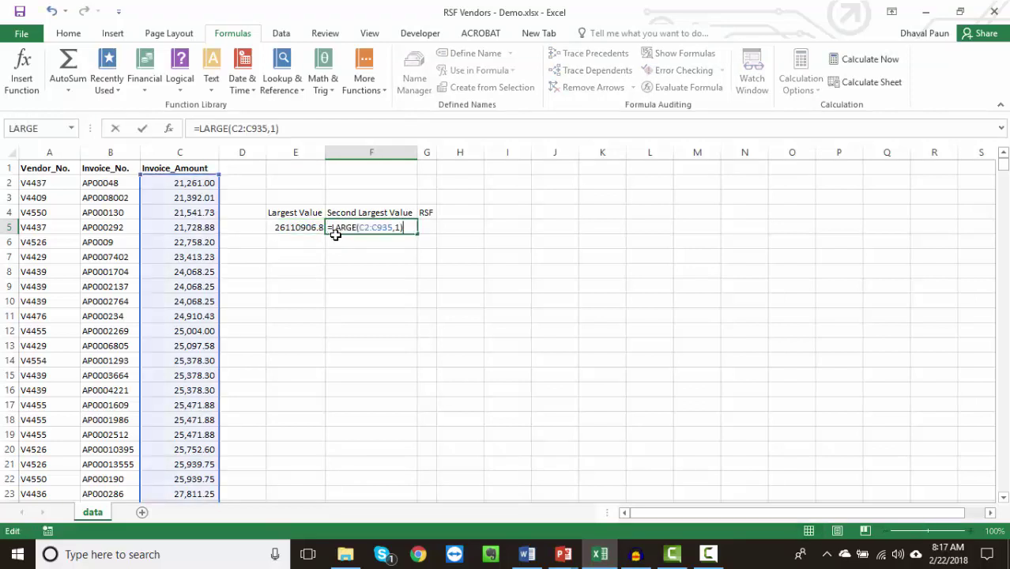
pyautogui.press('Left')
pyautogui.press('BackSpace')
pyautogui.write('2')
pyautogui.hotkey('ctrl', 'Return')
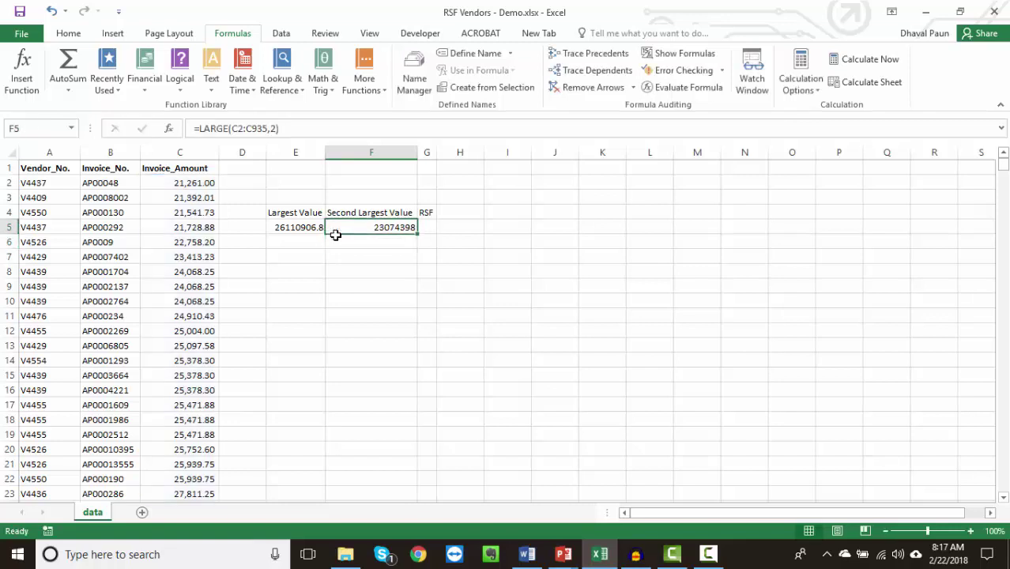
# - Enter =E5/F5 in G5 for an RSF of 1.1
pyautogui.press('Right')
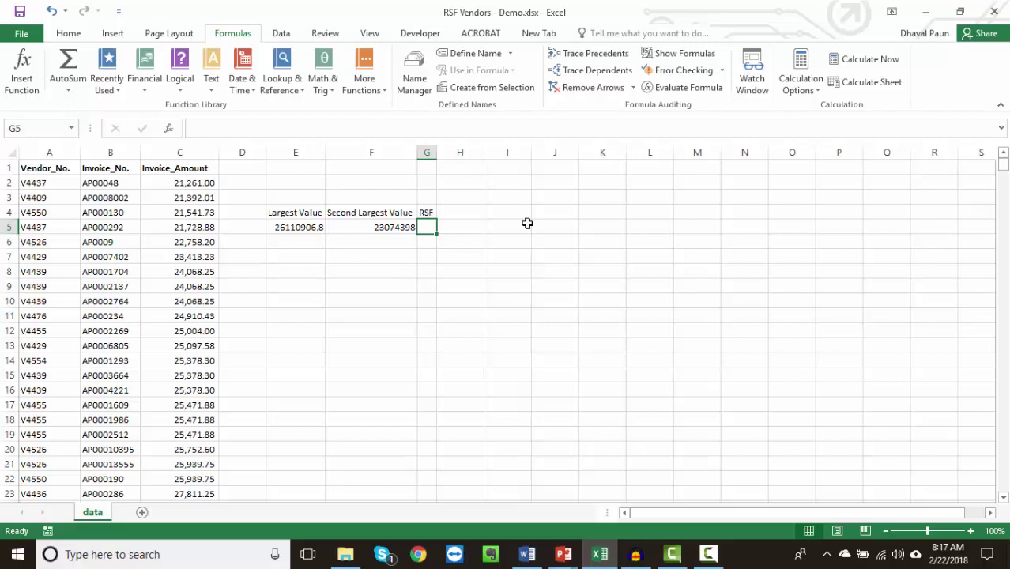
pyautogui.write('=')
pyautogui.press('Left')
pyautogui.press('Left')
pyautogui.press('Left')
pyautogui.press('Right')
pyautogui.write('/')
pyautogui.press('Left')
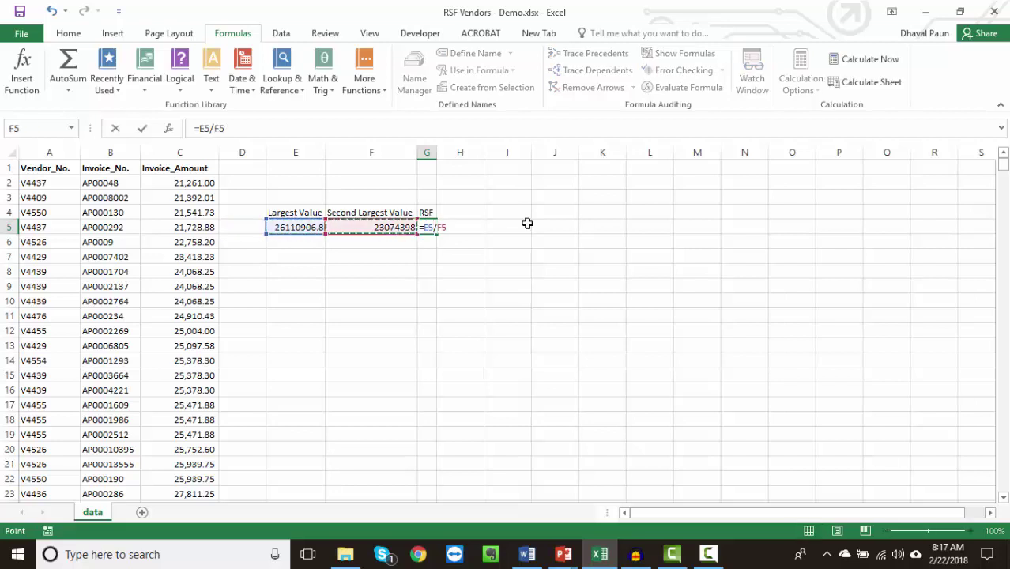
pyautogui.hotkey('ctrl', 'Return')
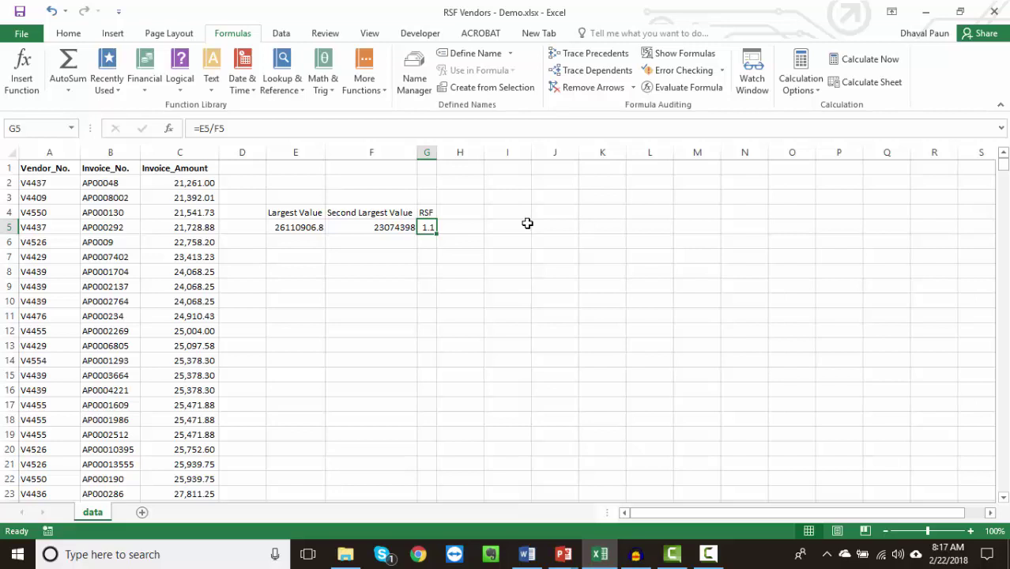
pyautogui.hotkey('alt', 'Tab')
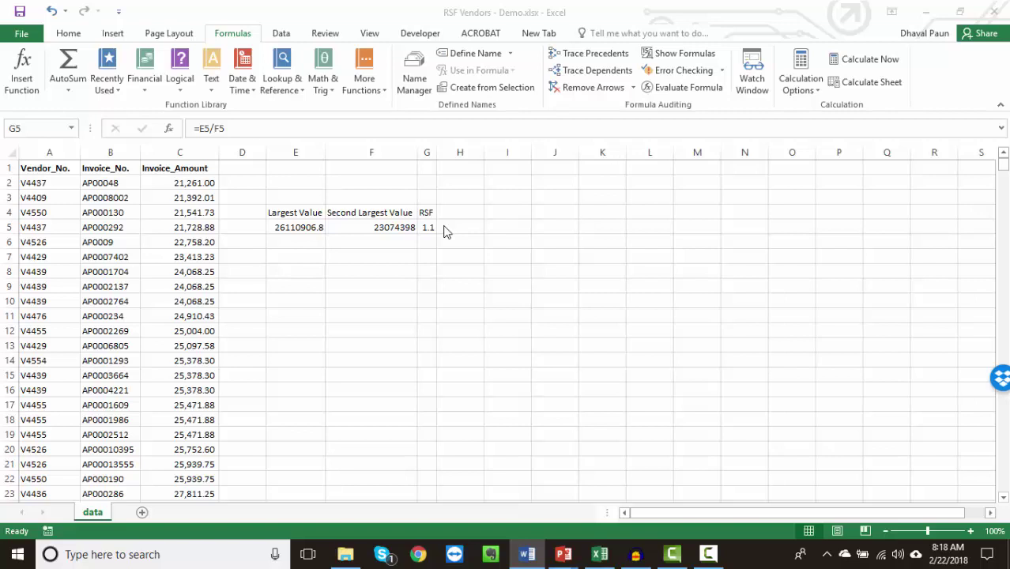
# - Copy the first vendor number V4437 from A2 into cell I1
pyautogui.click(302, 227)
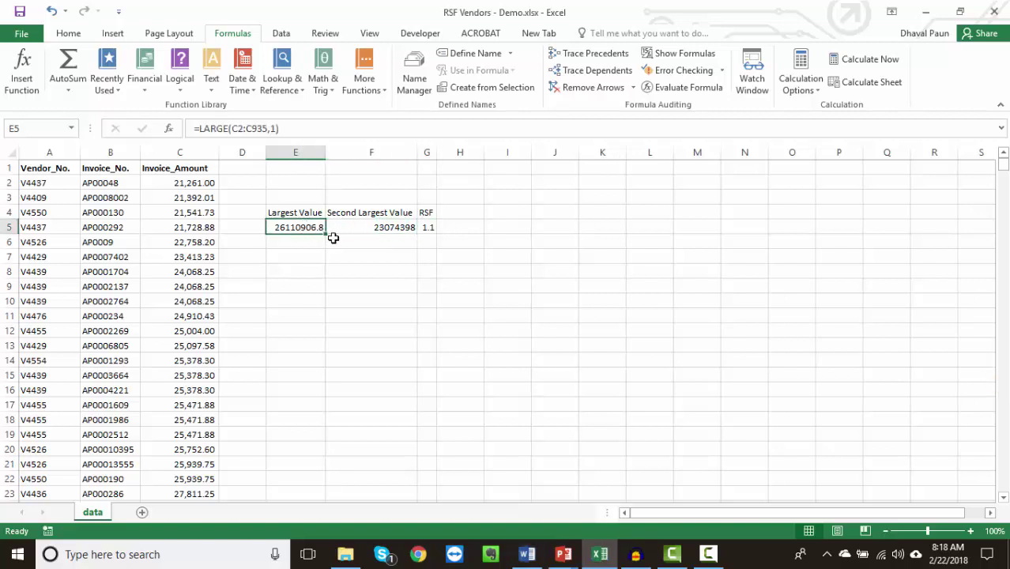
pyautogui.hotkey('alt', 'Tab')
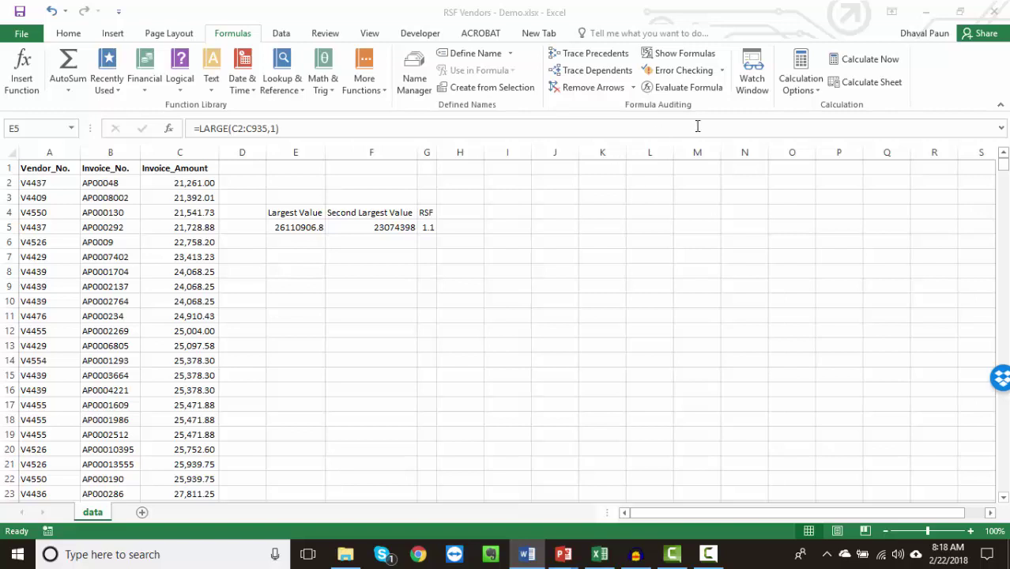
pyautogui.click(455, 169)
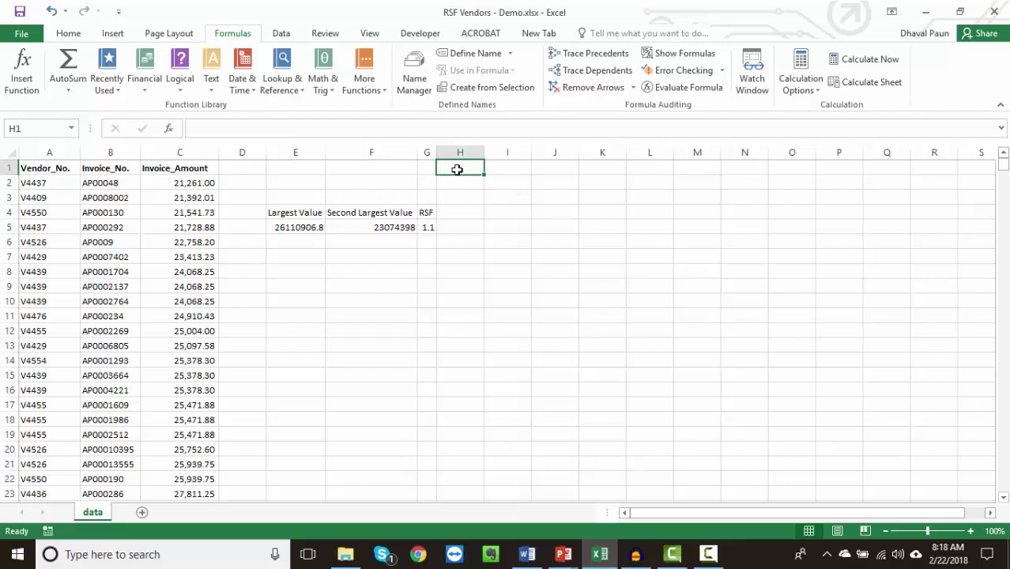
pyautogui.click(168, 157)
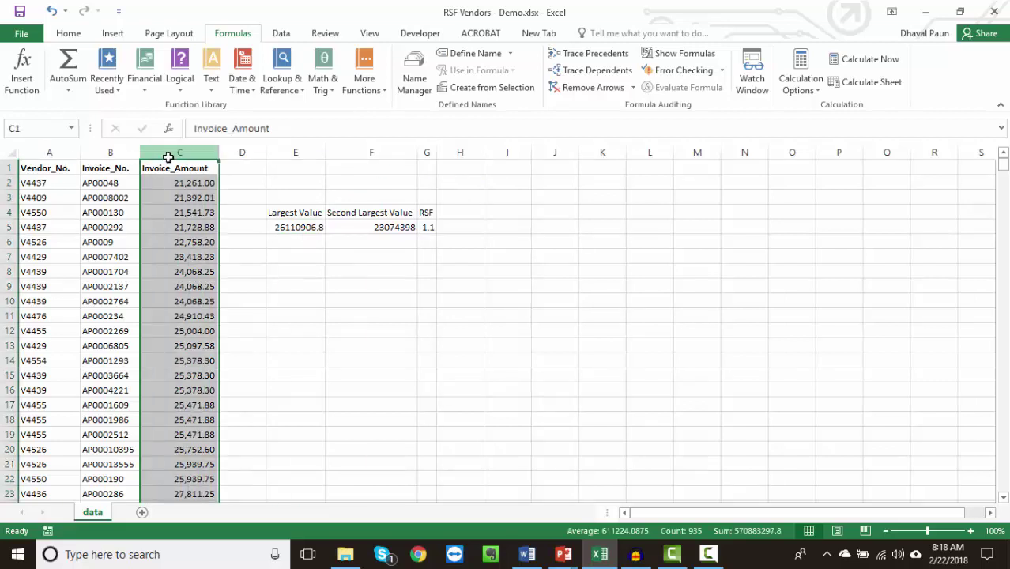
pyautogui.click(46, 180)
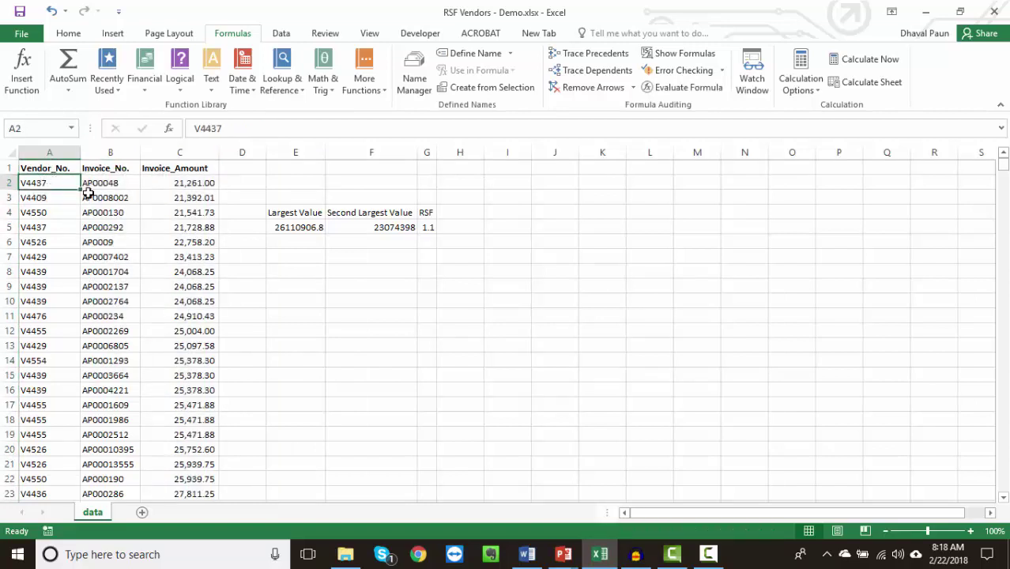
pyautogui.hotkey('ctrl', 'c')
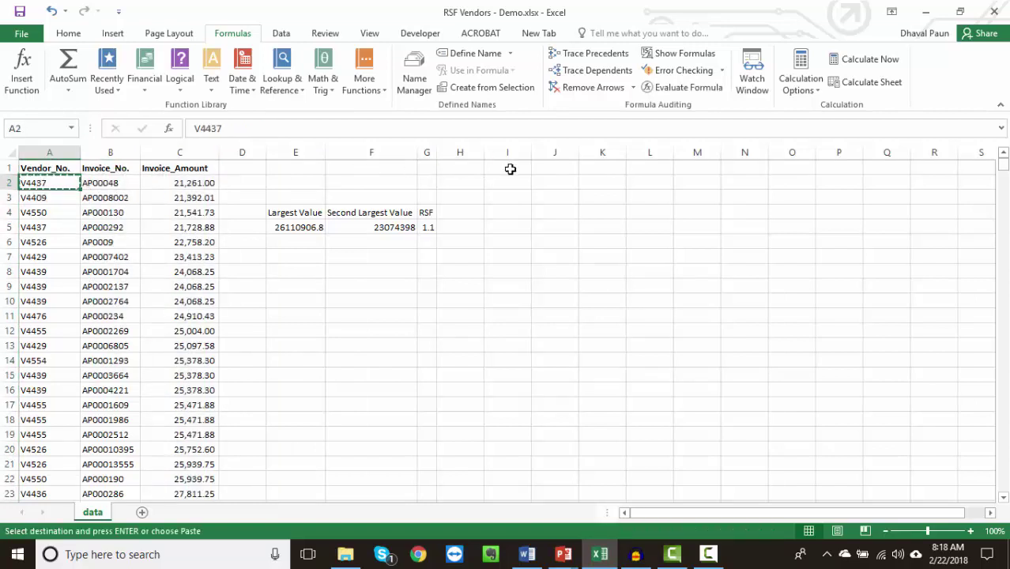
pyautogui.click(509, 168)
pyautogui.hotkey('ctrl', 'v')
pyautogui.click(516, 187)
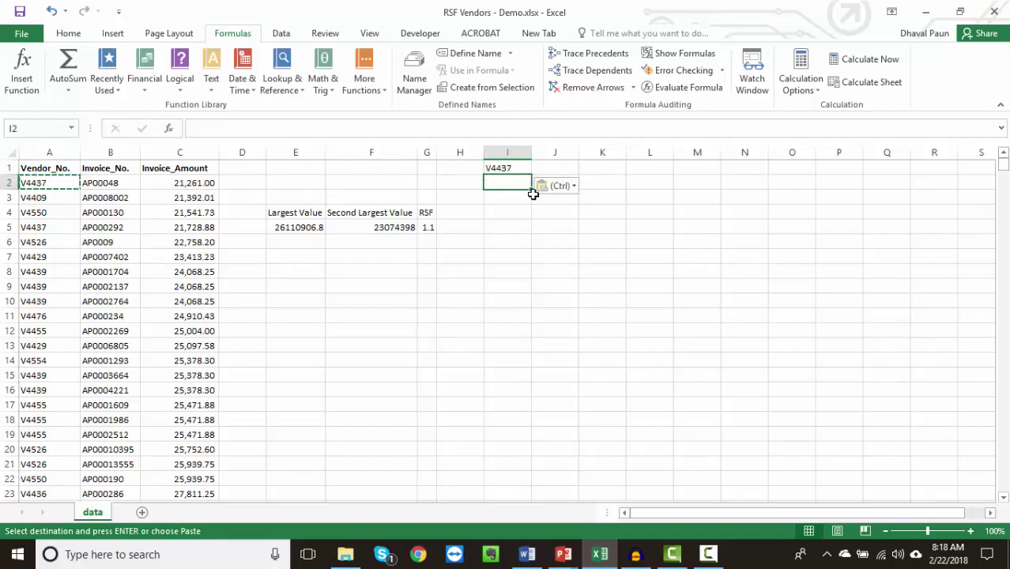
pyautogui.hotkey('alt', 'Tab')
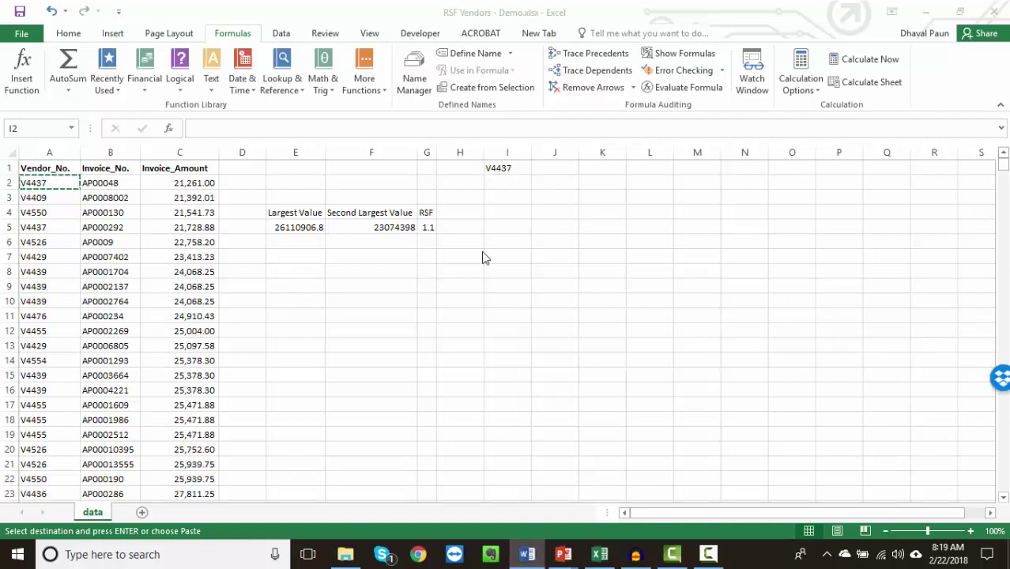
# - Start I2's IF formula with the condition $A$2:$A$935=$I$1
pyautogui.click(510, 186)
pyautogui.write('=')
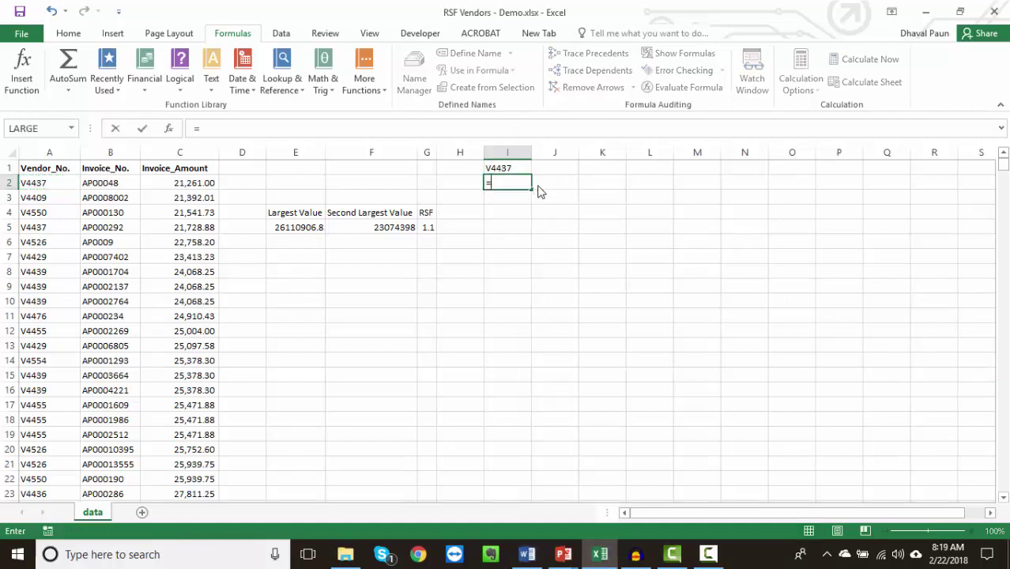
pyautogui.write('if')
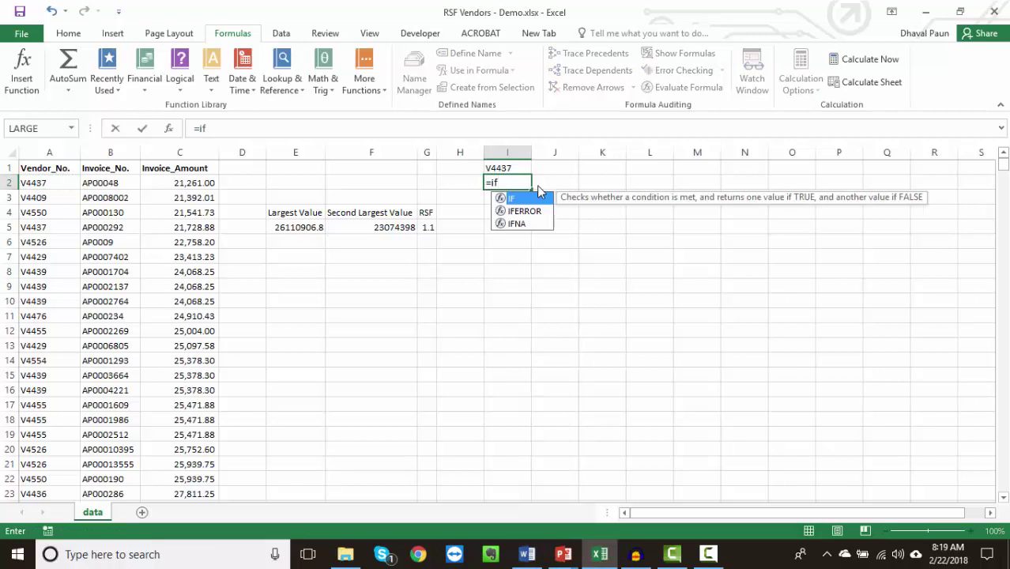
pyautogui.write('(')
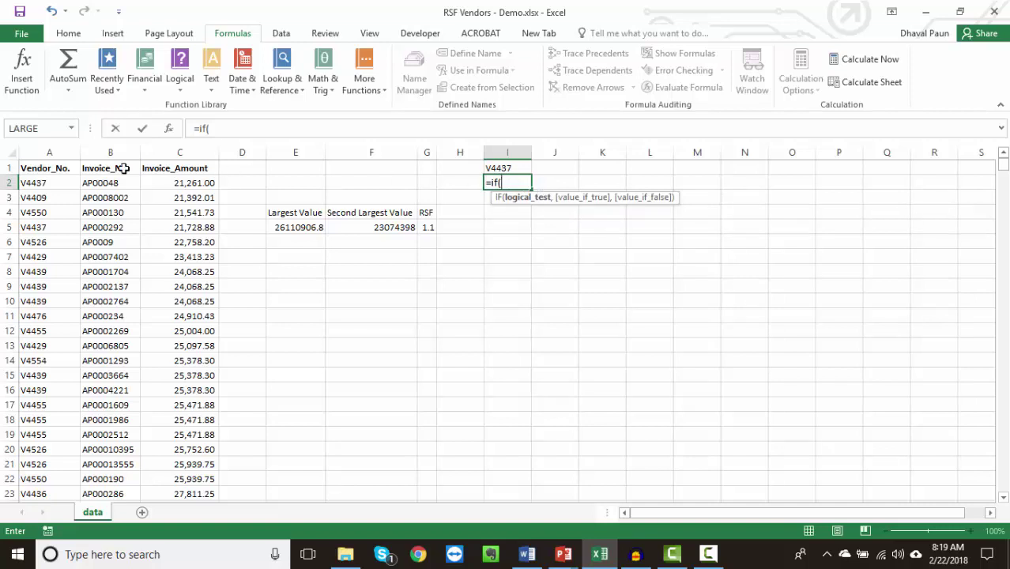
pyautogui.click(49, 183)
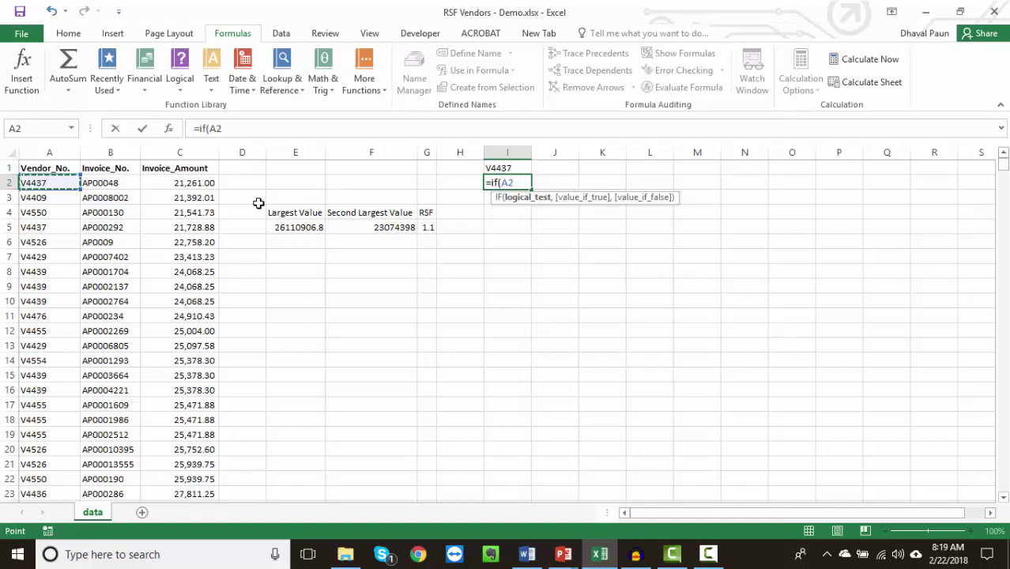
pyautogui.hotkey('ctrl', 'shift', 'Down')
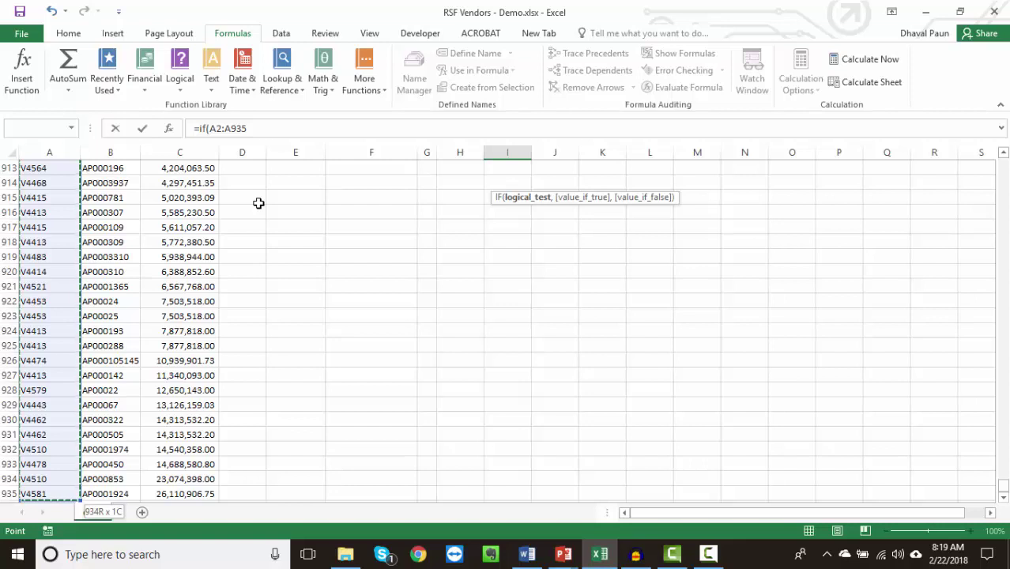
pyautogui.press('F4')
pyautogui.press('F4')
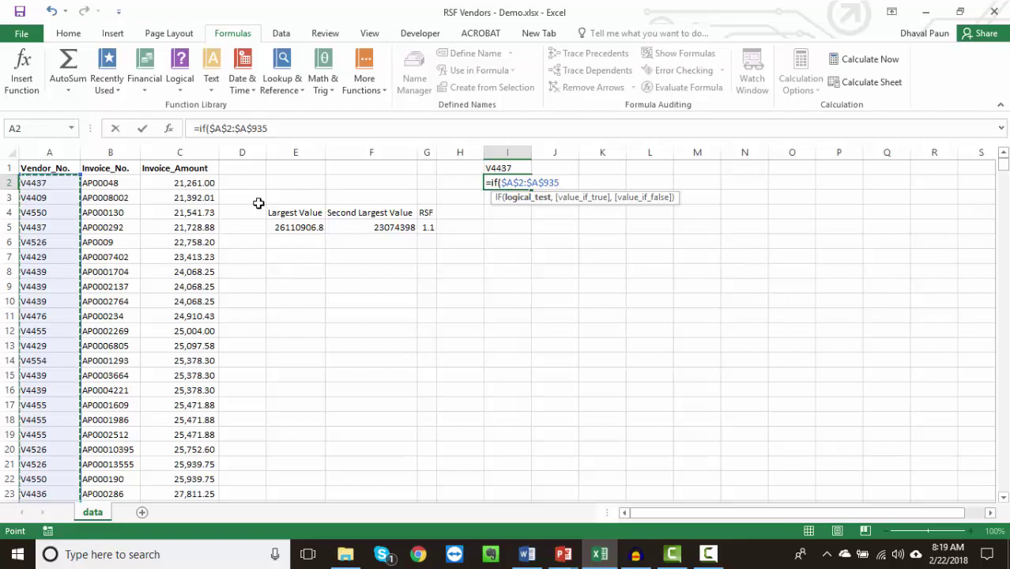
pyautogui.write('=')
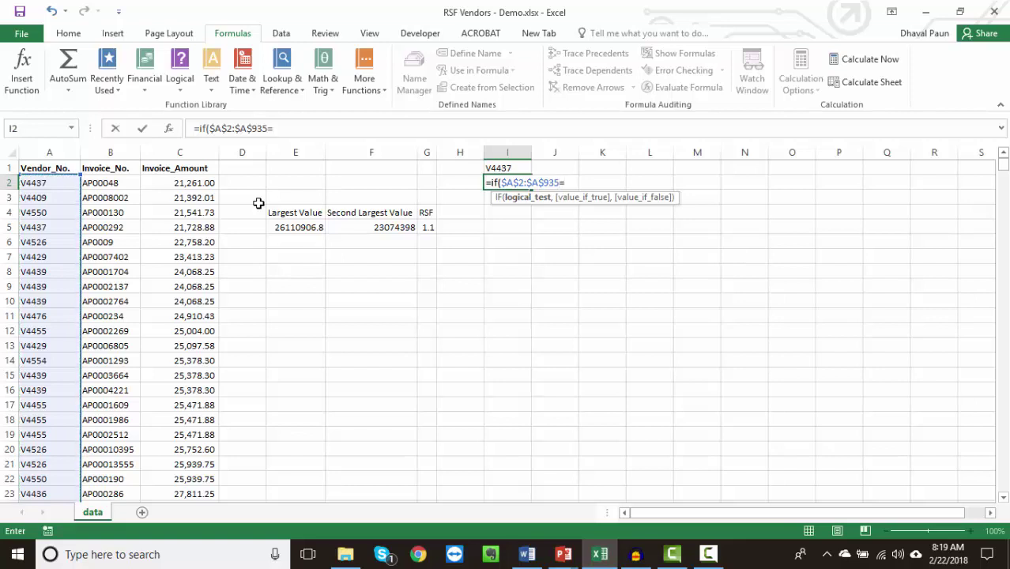
pyautogui.click(504, 168)
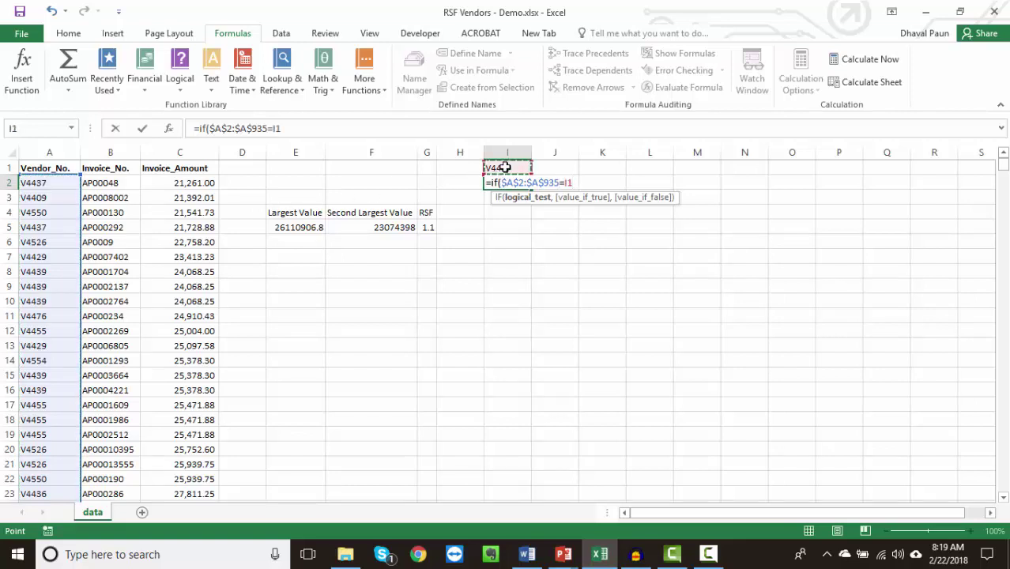
pyautogui.press('F4')
pyautogui.press('F4')
# - Complete the IF formula with value range $C$2:$C$935, returning 21261
pyautogui.write('$I$1,')
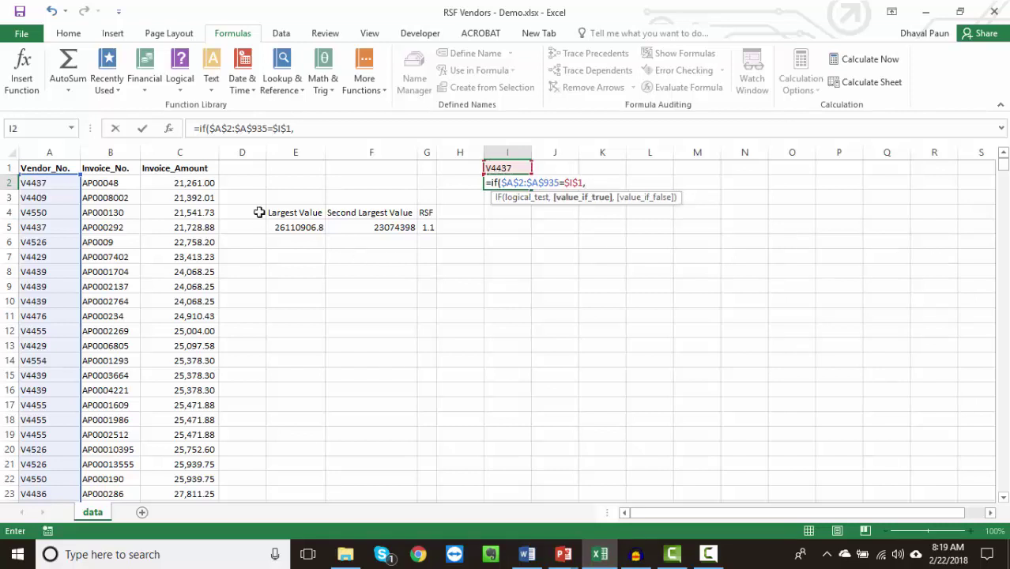
pyautogui.click(198, 186)
pyautogui.hotkey('ctrl', 'shift', 'Down')
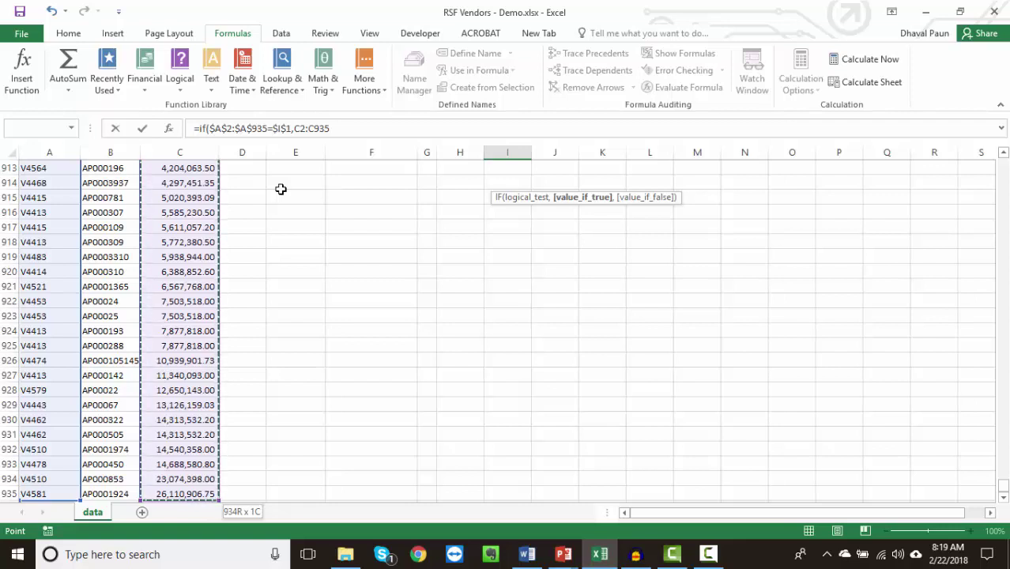
pyautogui.press('F4')
pyautogui.write(')')
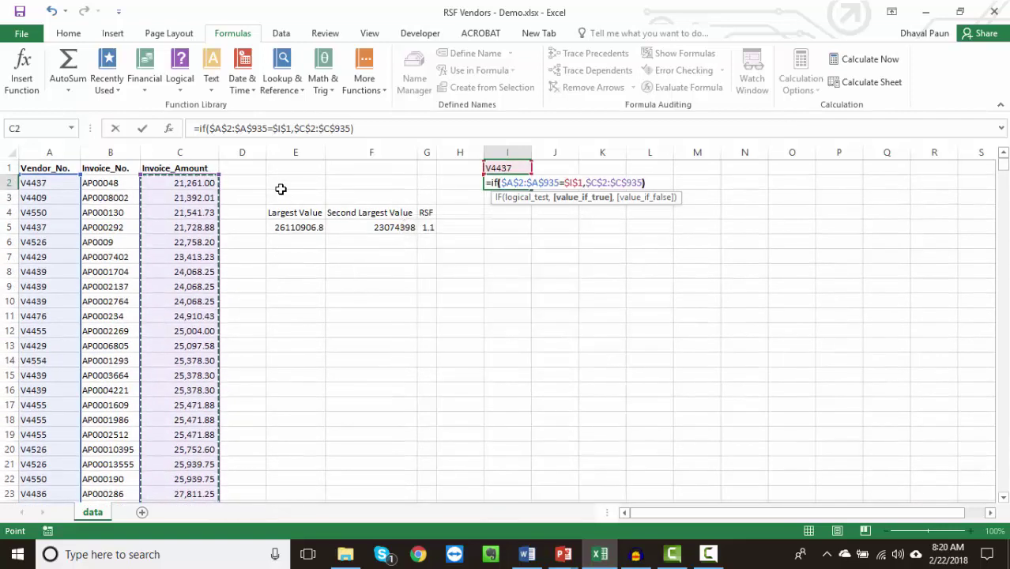
pyautogui.press('Return')
pyautogui.press('Up')
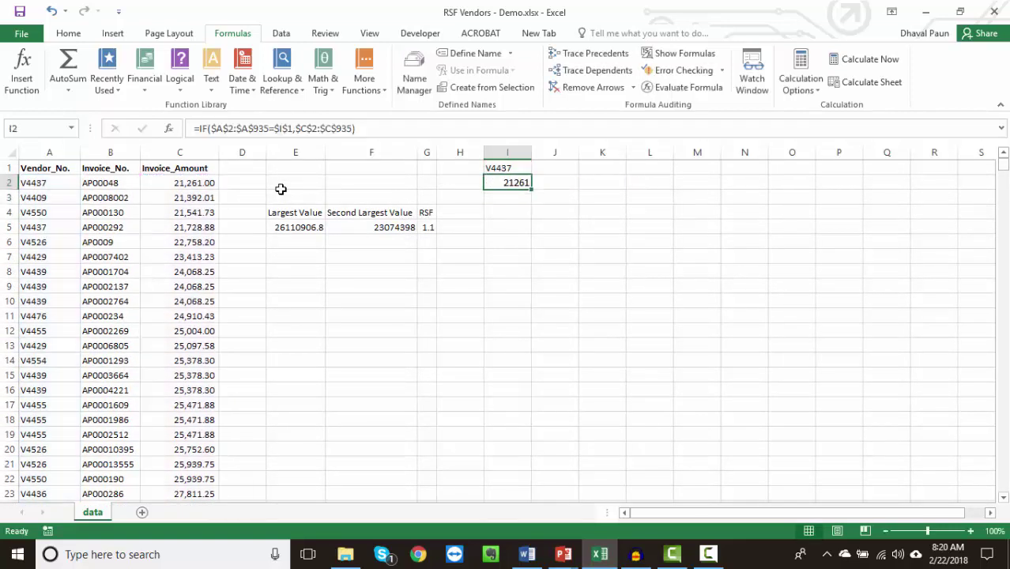
# - Copy I2's IF formula down column I through row 935
pyautogui.click(64, 189)
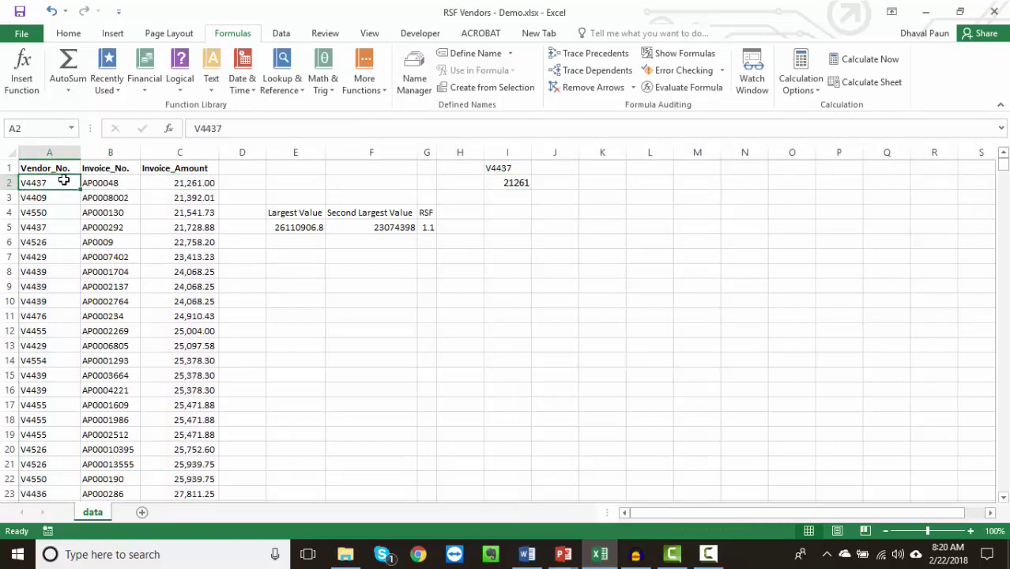
pyautogui.click(176, 186)
pyautogui.click(516, 185)
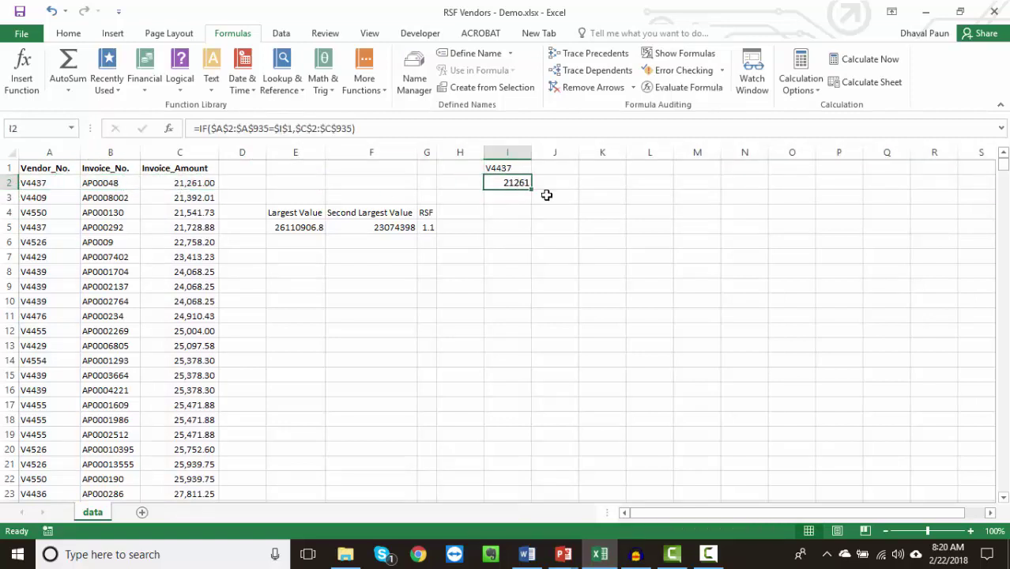
pyautogui.click(503, 197)
pyautogui.hotkey('ctrl', 'c')
pyautogui.press('Left')
pyautogui.press('Left')
pyautogui.press('Left')
pyautogui.press('Left')
pyautogui.press('Left')
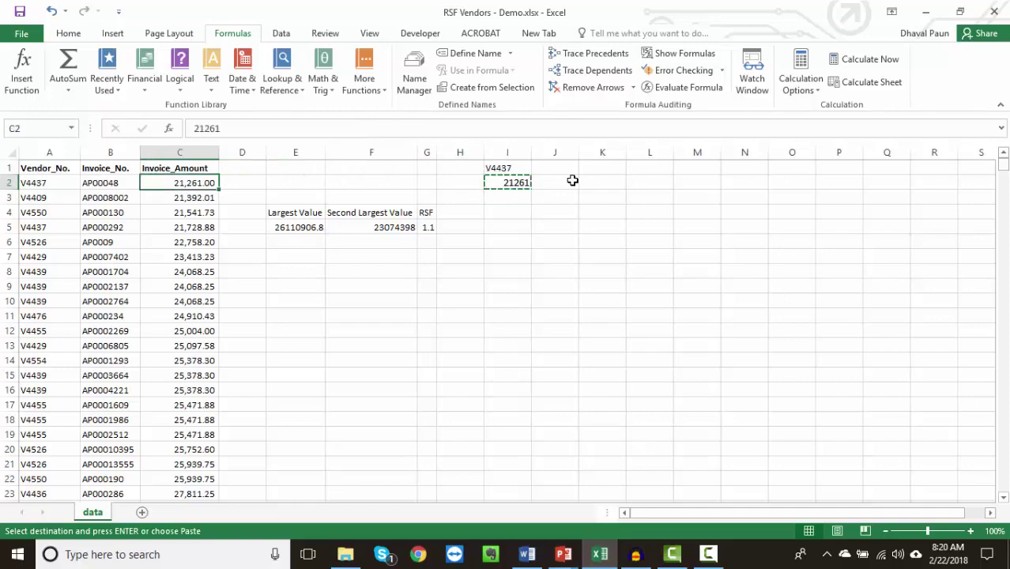
pyautogui.hotkey('ctrl', 'Down')
pyautogui.press('Right')
pyautogui.press('Right')
pyautogui.press('Right')
pyautogui.press('Right')
pyautogui.press('Right')
pyautogui.press('Right')
pyautogui.hotkey('ctrl', 'shift', 'Up')
pyautogui.press('Return')
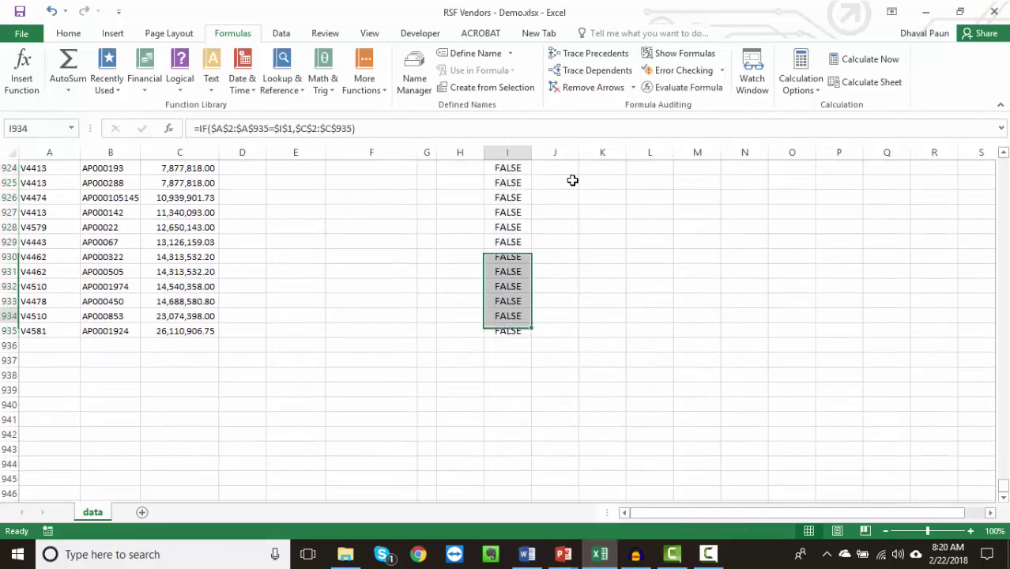
# - Browse the column I results: amounts for V4437 rows, FALSE elsewhere
pyautogui.press('Up')
pyautogui.press('Down')
pyautogui.press('Down')
pyautogui.press('Down')
pyautogui.press('Down')
pyautogui.press('Left')
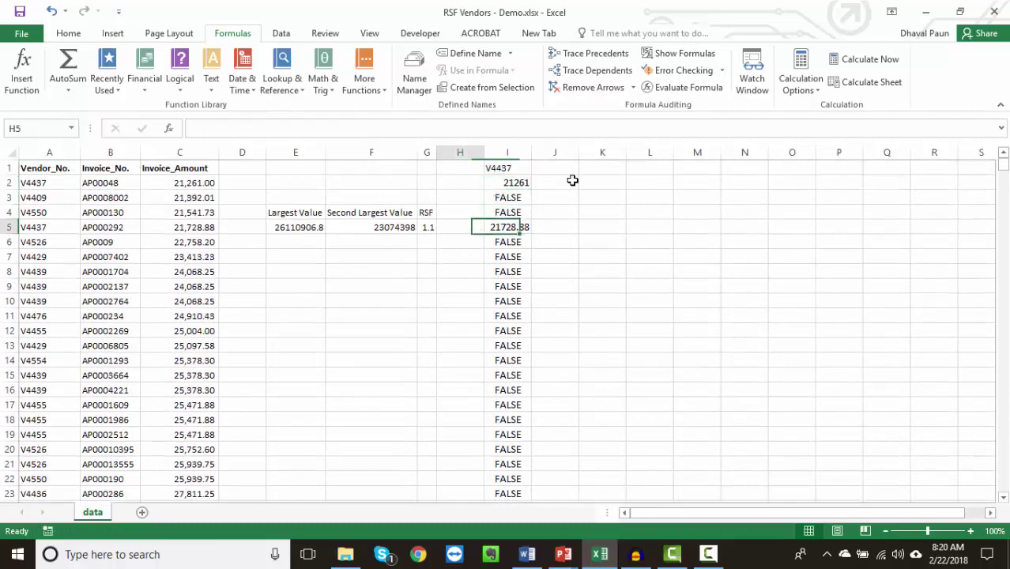
pyautogui.press('Left')
pyautogui.press('Left')
pyautogui.press('Left')
pyautogui.press('Left')
pyautogui.press('Left')
pyautogui.press('Left')
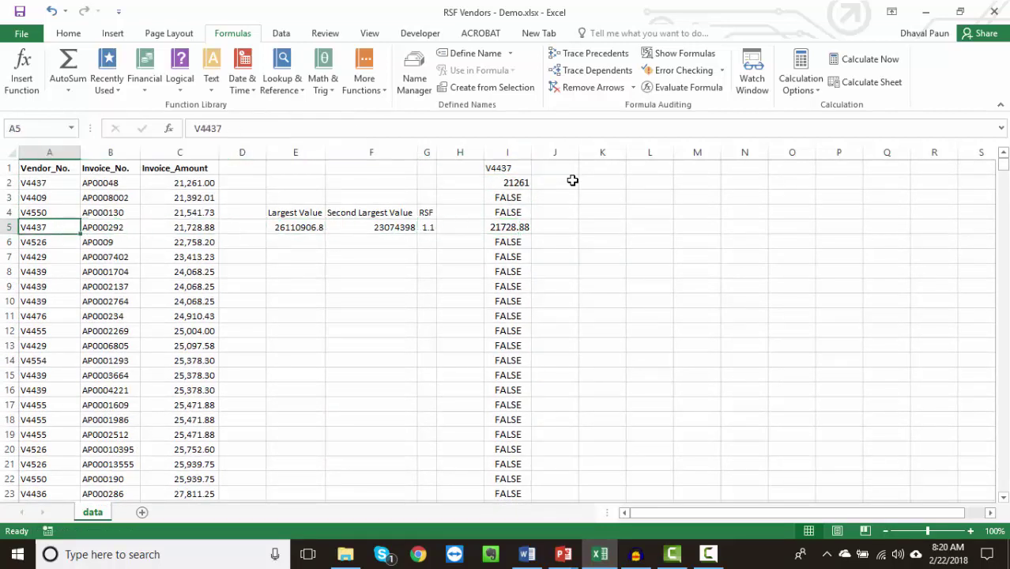
pyautogui.press('Right')
pyautogui.press('Right')
pyautogui.press('Right')
pyautogui.press('Right')
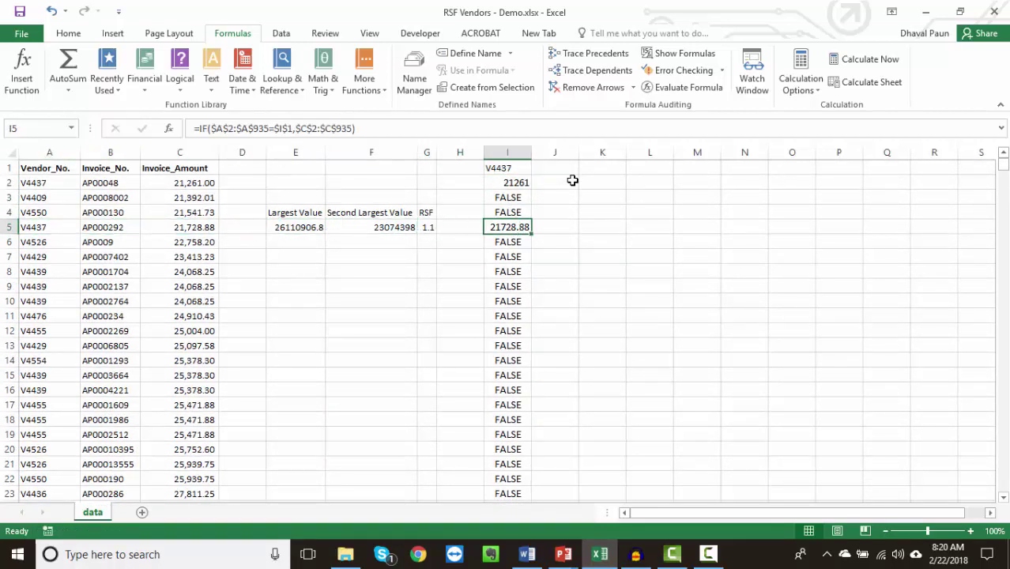
pyautogui.press('Down')
pyautogui.press('Up')
pyautogui.press('Down')
pyautogui.press('Down')
pyautogui.press('Down')
pyautogui.press('Down')
pyautogui.press('Down')
pyautogui.press('Up')
pyautogui.press('Up')
pyautogui.press('Up')
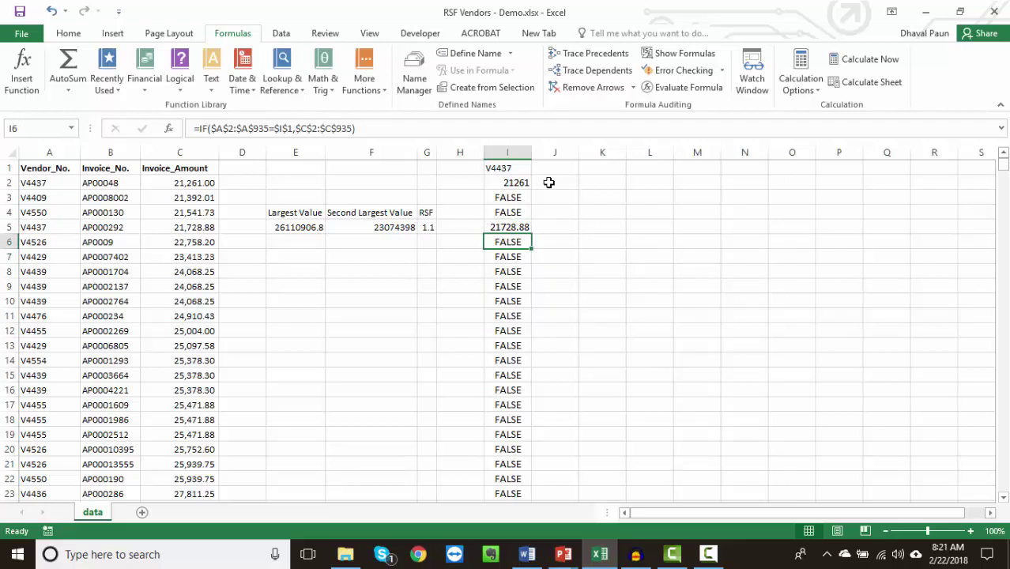
pyautogui.click(511, 167)
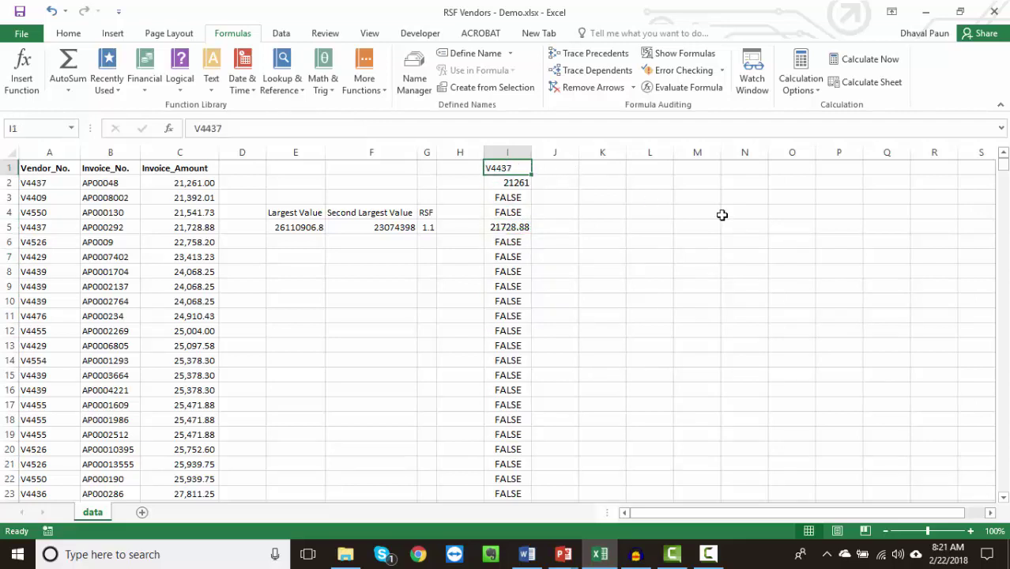
pyautogui.press('Down')
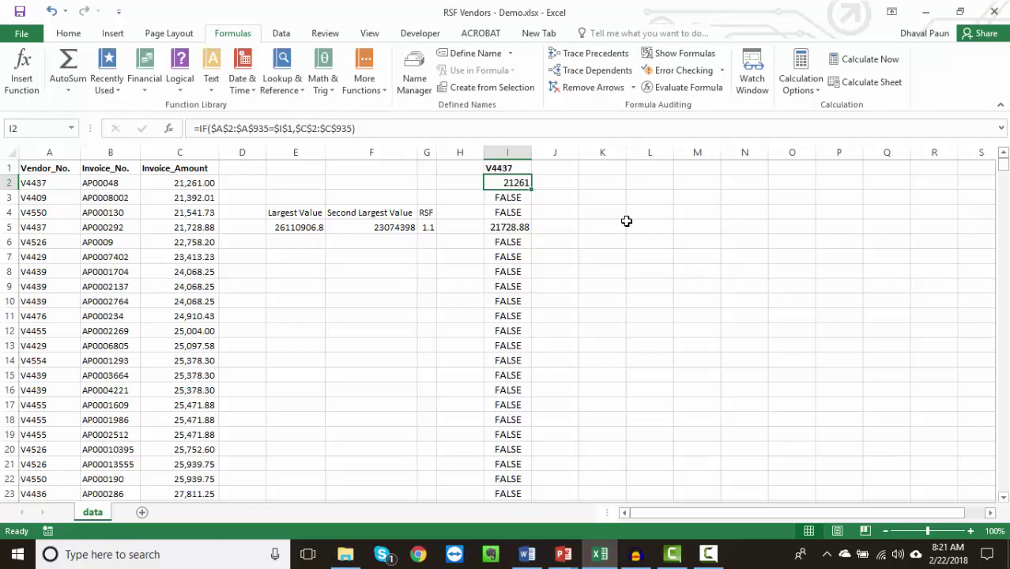
pyautogui.click(598, 215)
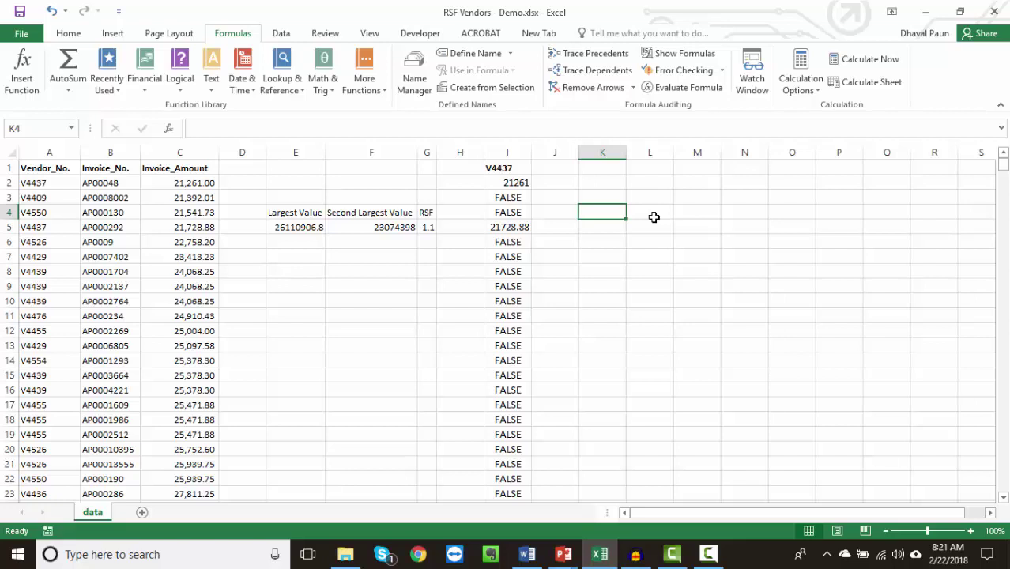
pyautogui.click(56, 150)
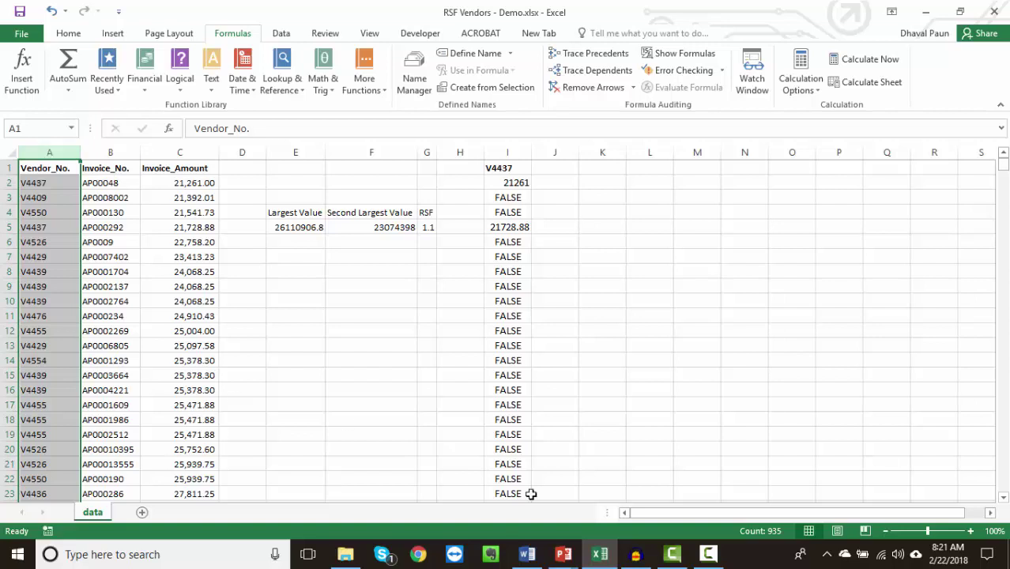
pyautogui.click(527, 555)
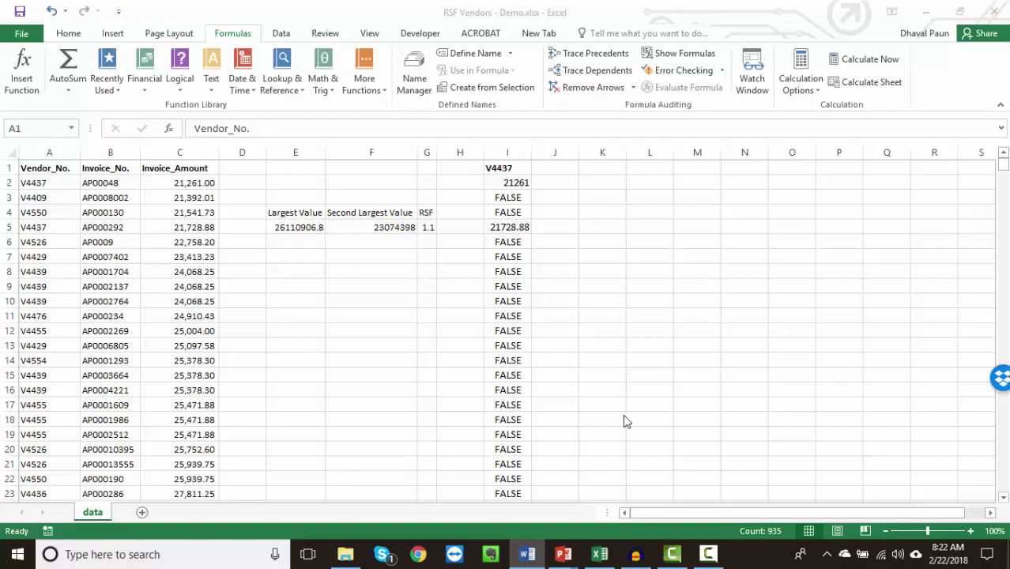
# - Copy the Vendor_No. column A1:A935 into A1 of a new sheet
pyautogui.click(49, 156)
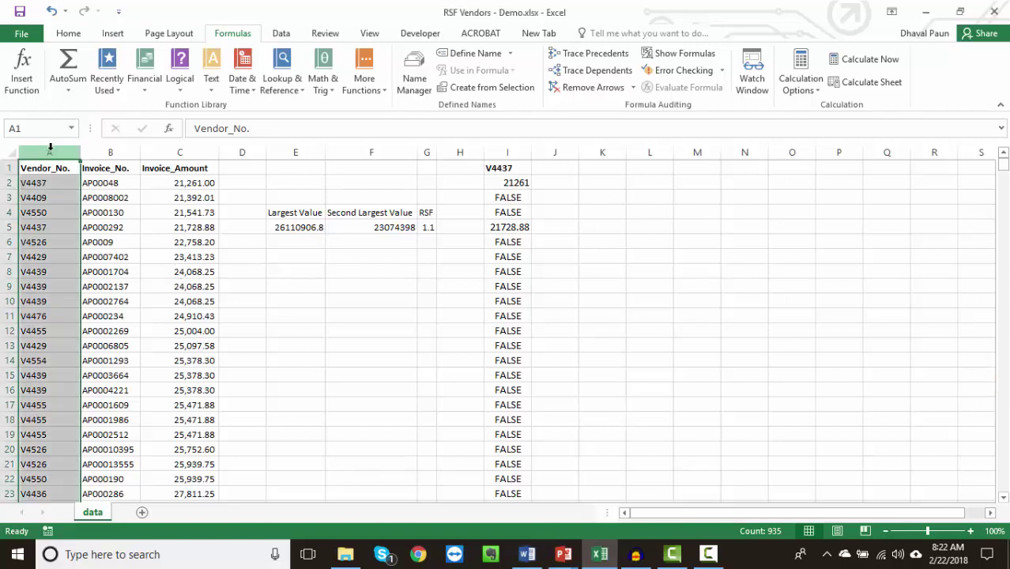
pyautogui.click(72, 189)
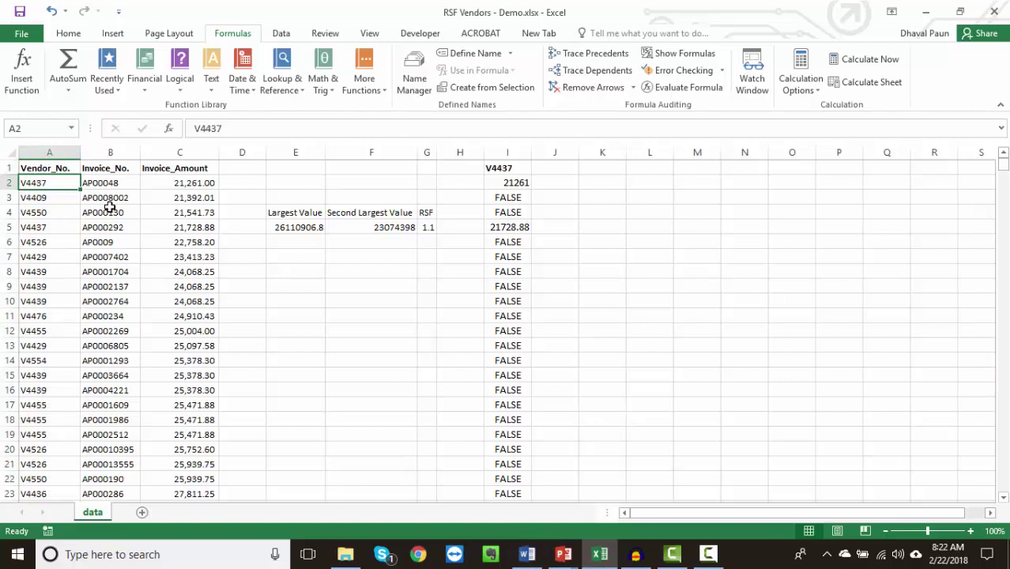
pyautogui.press('Up')
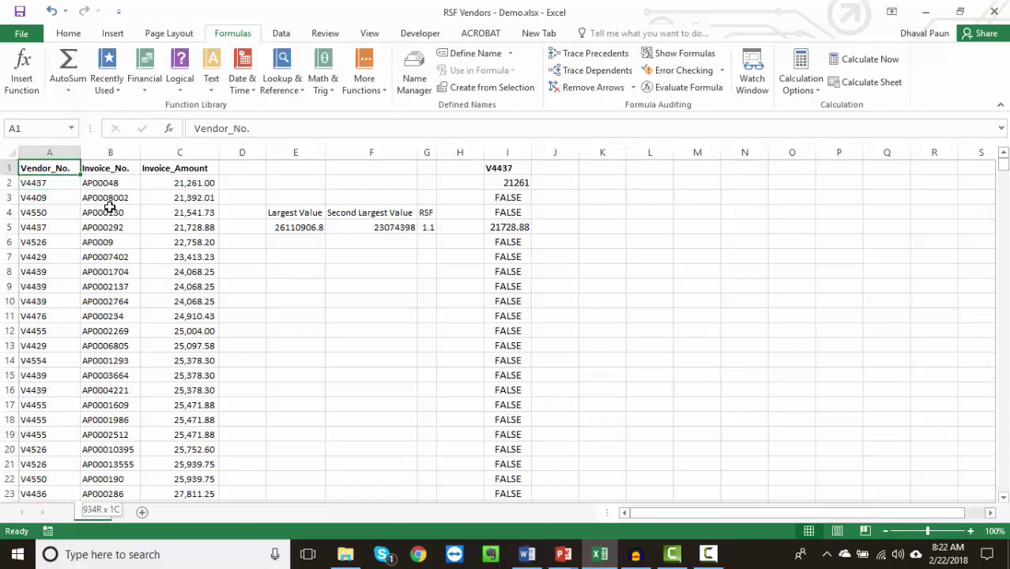
pyautogui.hotkey('ctrl', 'shift', 'Down')
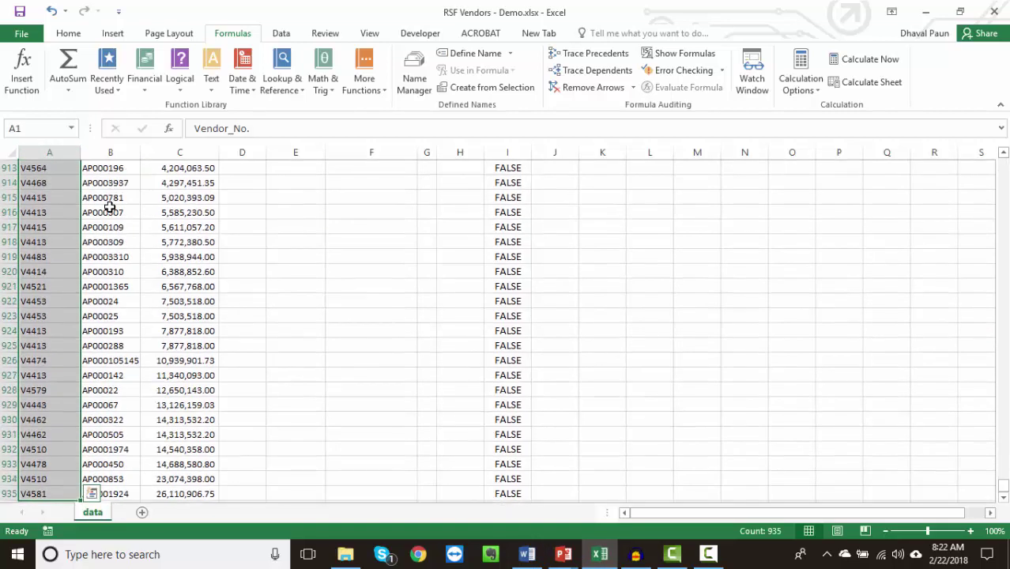
pyautogui.hotkey('ctrl', 'c')
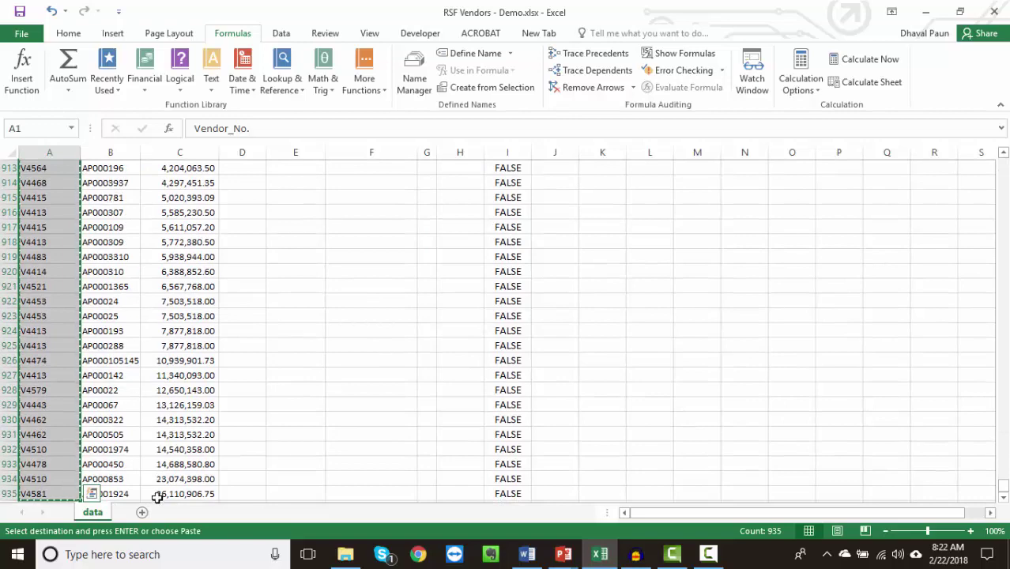
pyautogui.click(142, 513)
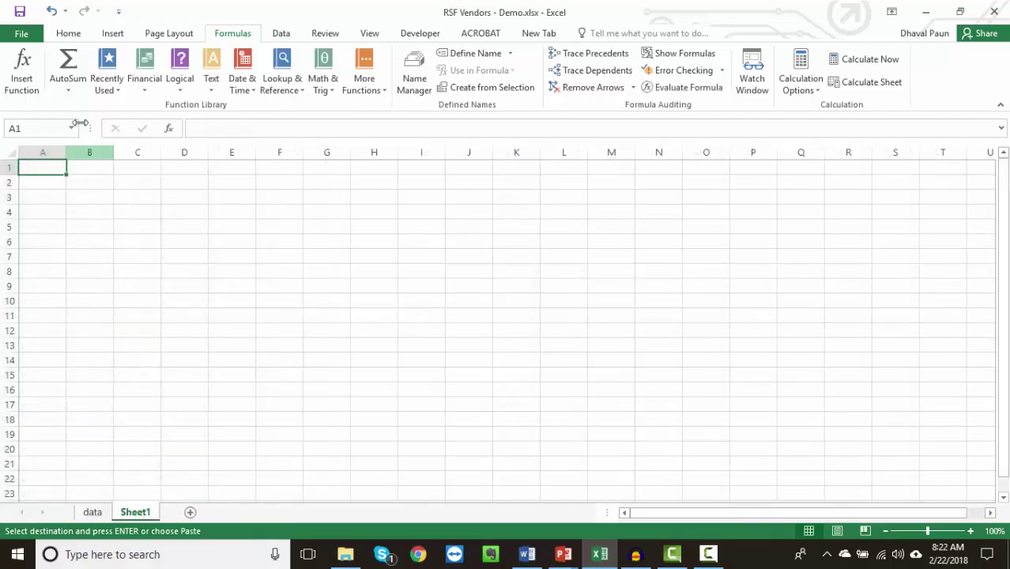
pyautogui.hotkey('ctrl', 'v')
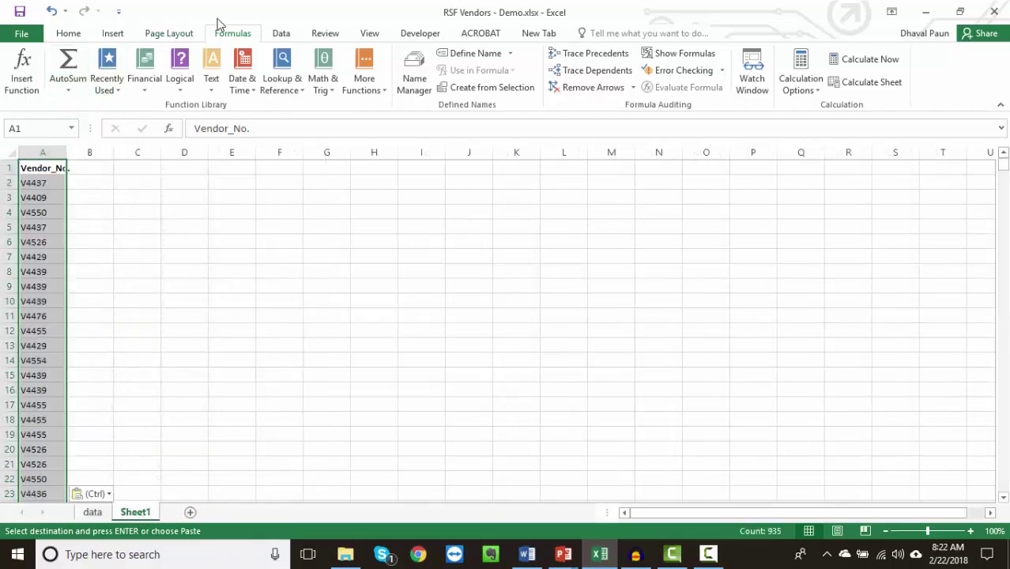
# - Remove duplicate vendor numbers, leaving 181 unique vendors
pyautogui.click(297, 35)
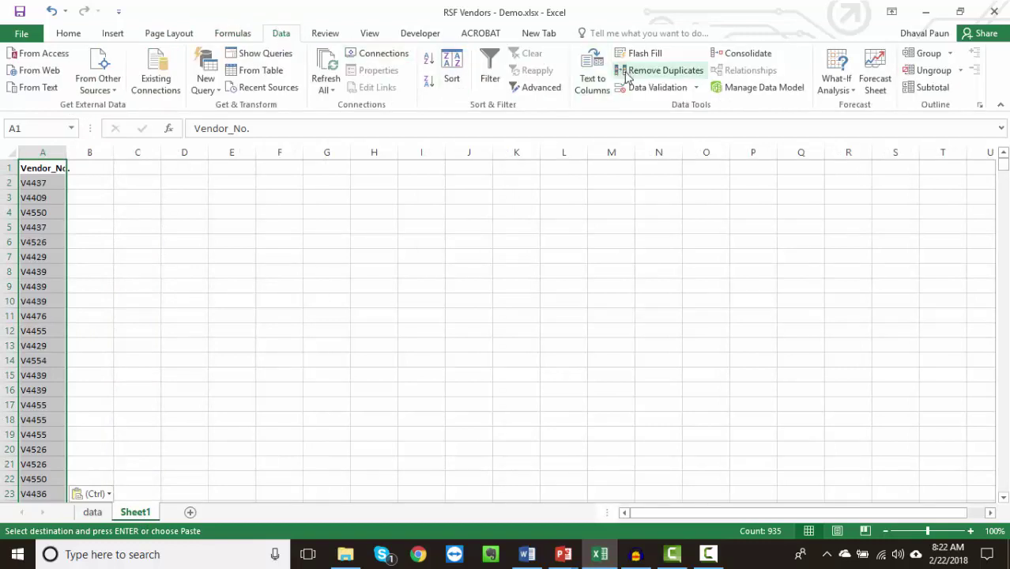
pyautogui.click(658, 71)
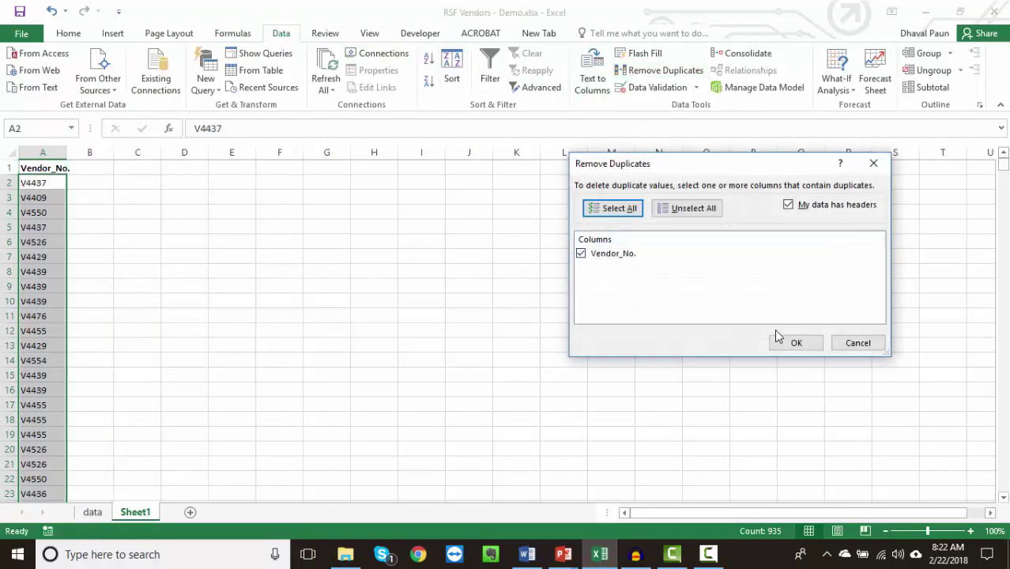
pyautogui.click(794, 343)
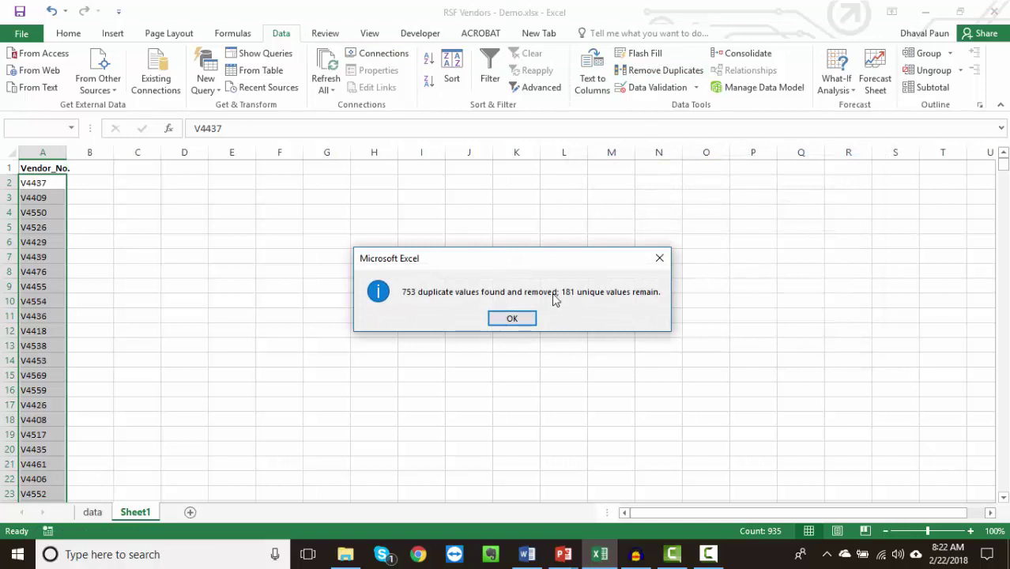
pyautogui.click(514, 319)
pyautogui.click(54, 168)
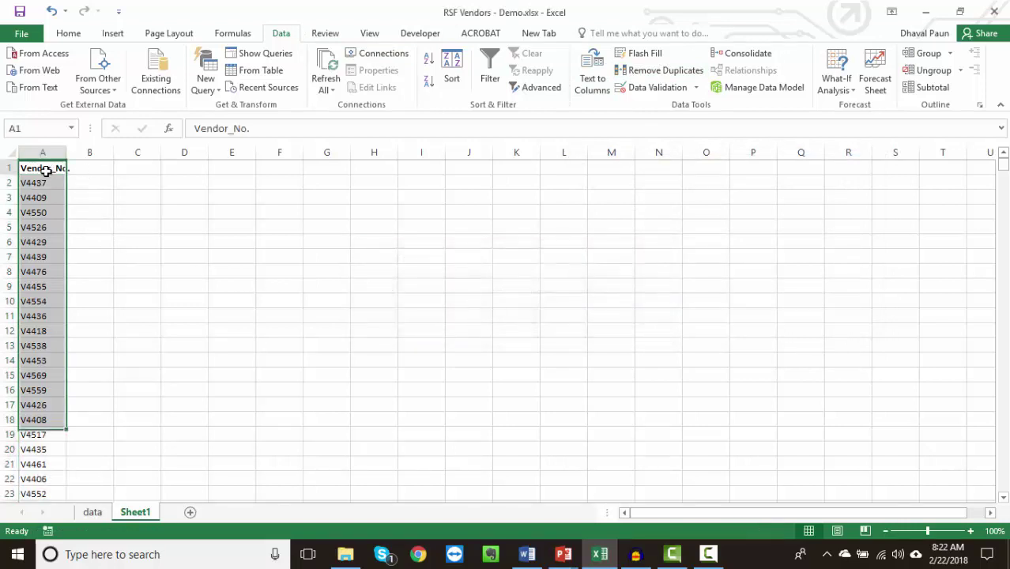
# - Widen column A and type Largest Value in B1 and Second Largest Value in C1
pyautogui.doubleClick(66, 151)
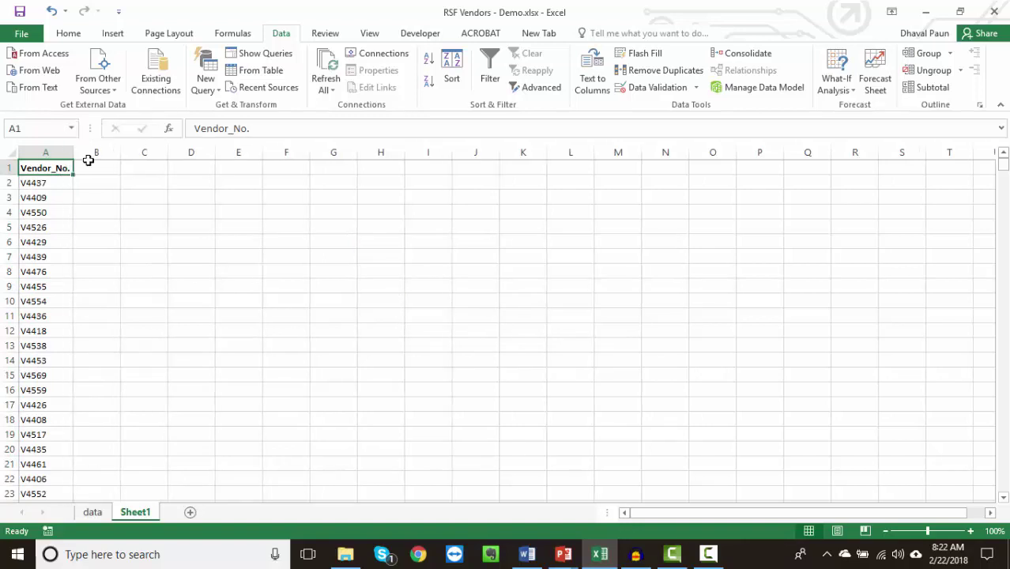
pyautogui.click(91, 168)
pyautogui.write('Lar')
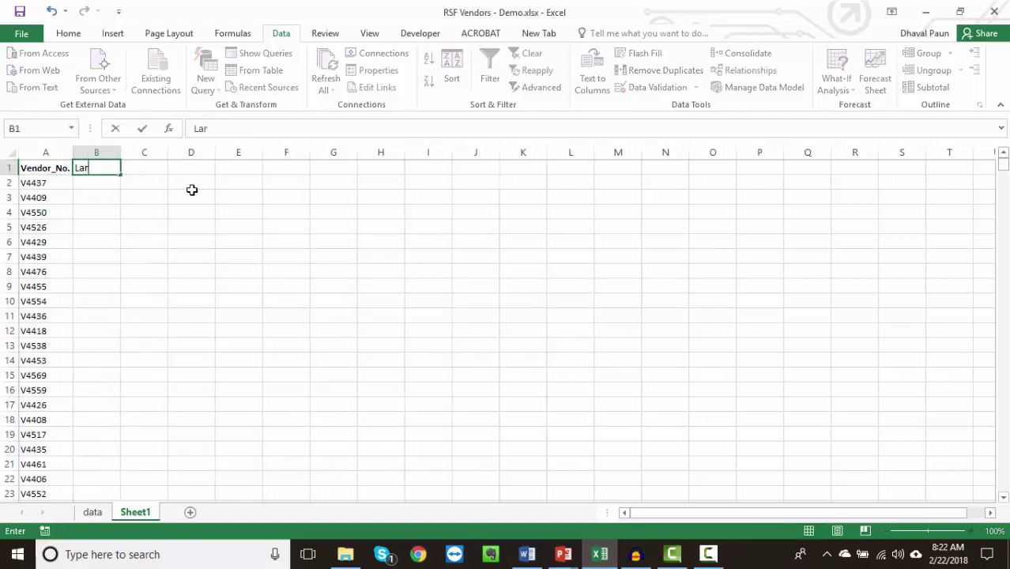
pyautogui.write('gest Value')
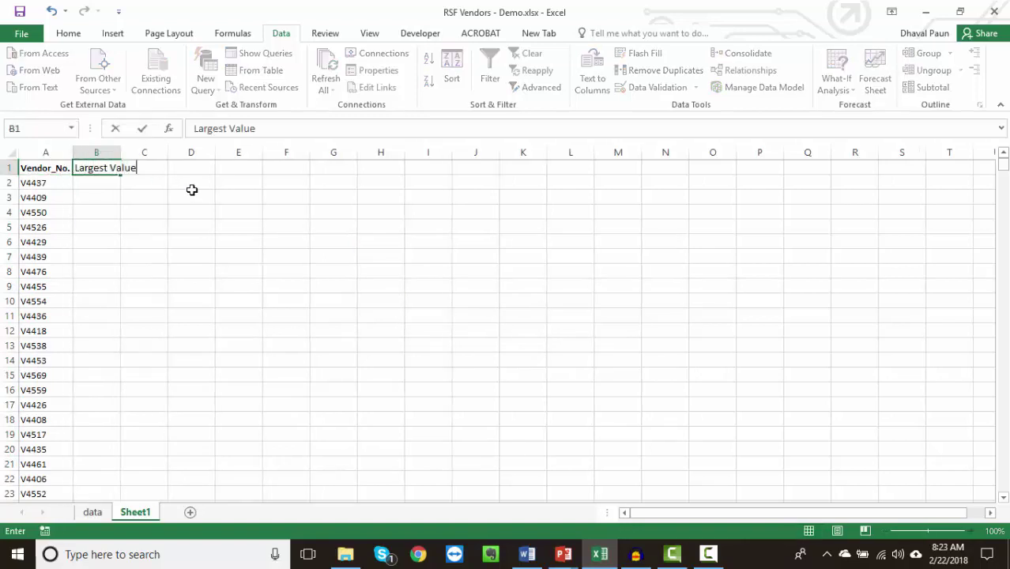
pyautogui.press('Return')
pyautogui.press('Up')
pyautogui.press('Right')
pyautogui.write('Second Largest Value')
pyautogui.press('Return')
pyautogui.press('Up')
pyautogui.press('Left')
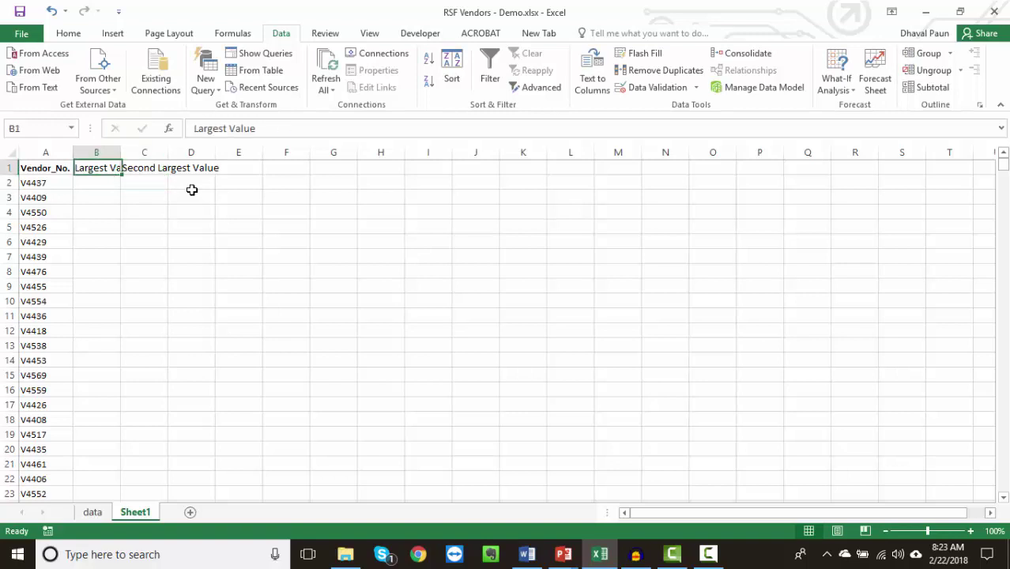
# - Add the RSF heading in D1 and autofit columns B and C to their headings
pyautogui.hotkey('alt', 'h')
pyautogui.press('o')
pyautogui.press('i')
pyautogui.press('Right')
pyautogui.press('Right')
pyautogui.press('F2')
pyautogui.write('RSF')
pyautogui.press('Return')
pyautogui.press('Up')
pyautogui.press('Left')
pyautogui.hotkey('alt', 'o')
pyautogui.press('c')
pyautogui.press('a')
pyautogui.press('Left')
pyautogui.press('Down')
pyautogui.press('Left')
pyautogui.press('Right')
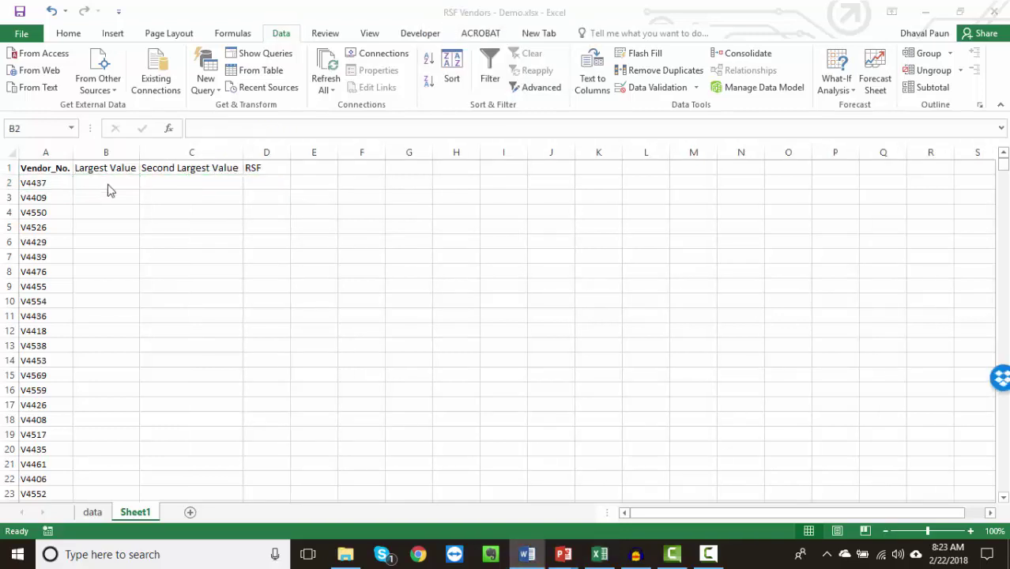
# - Begin B2's =LARGE(IF( formula, testing data!$A$2:$A$935 against Sheet1!A2
pyautogui.write('=Large(')
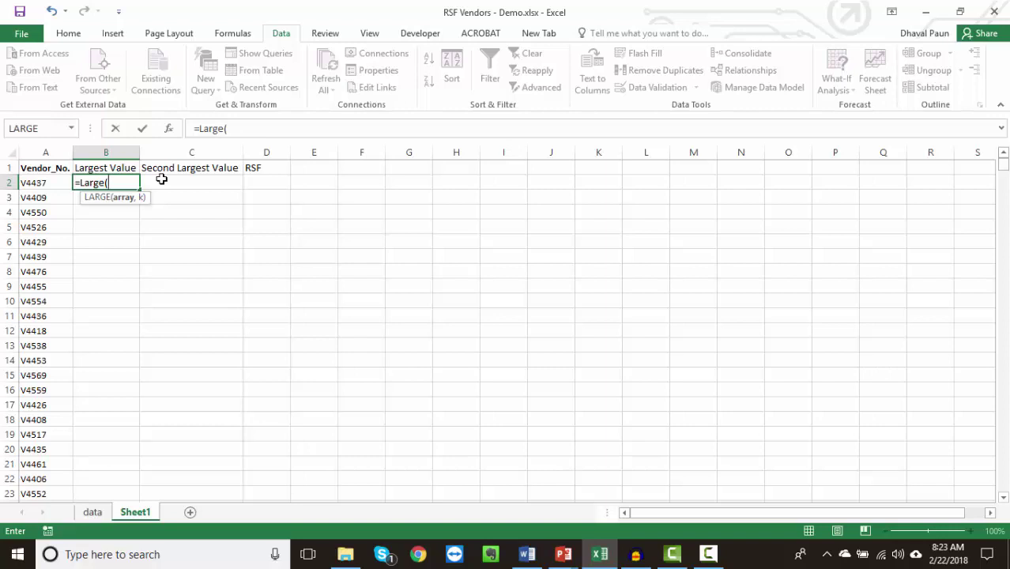
pyautogui.write('if(')
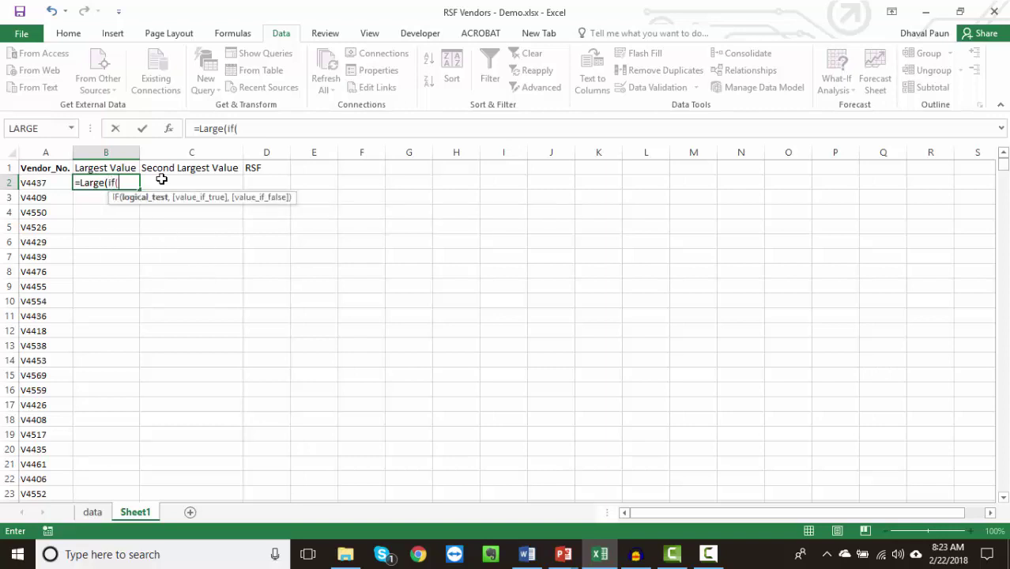
pyautogui.hotkey('ctrl', 'pageup')
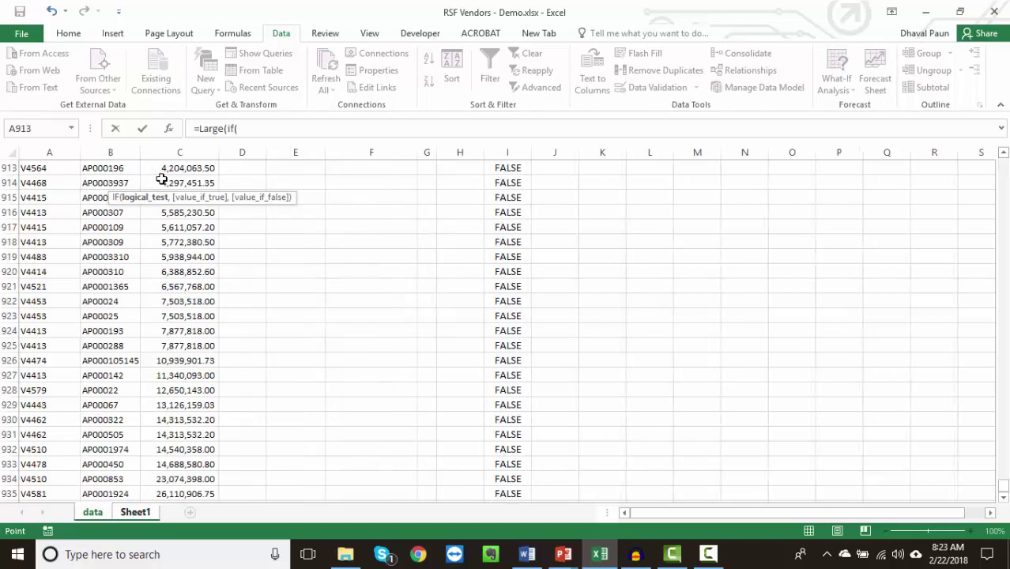
pyautogui.hotkey('ctrl', 'Up')
pyautogui.press('Down')
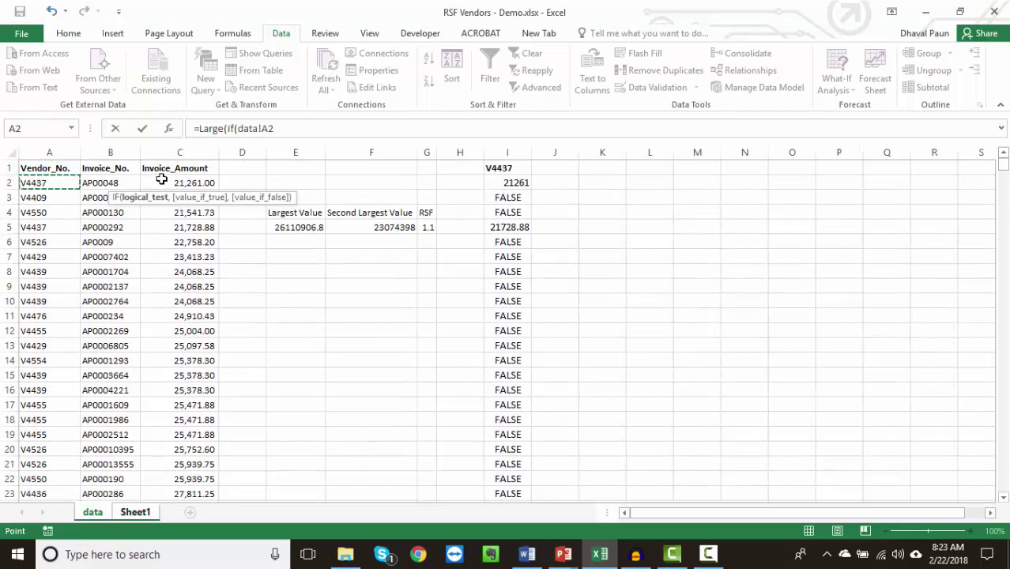
pyautogui.hotkey('ctrl', 'shift', 'Down')
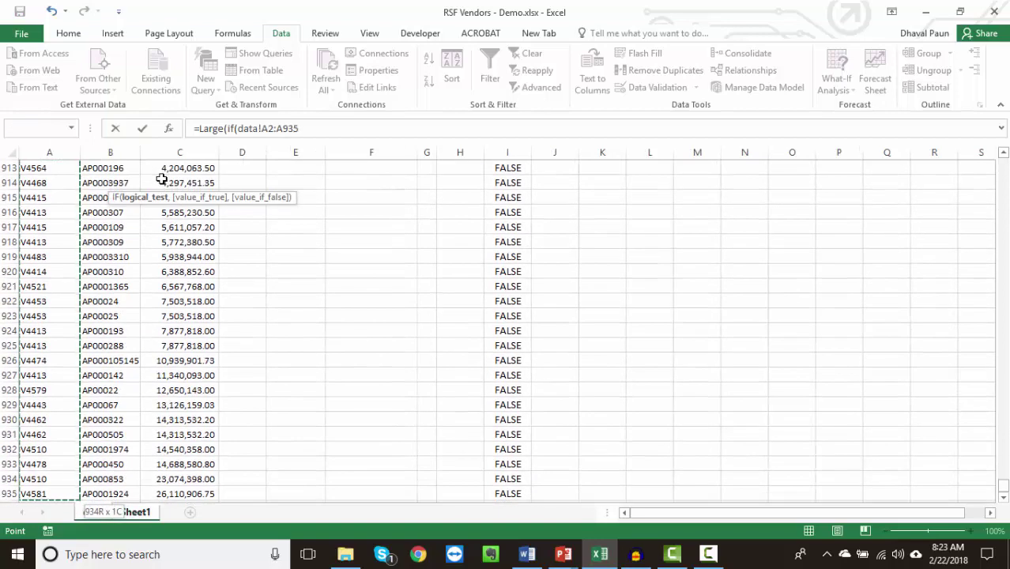
pyautogui.press('F4')
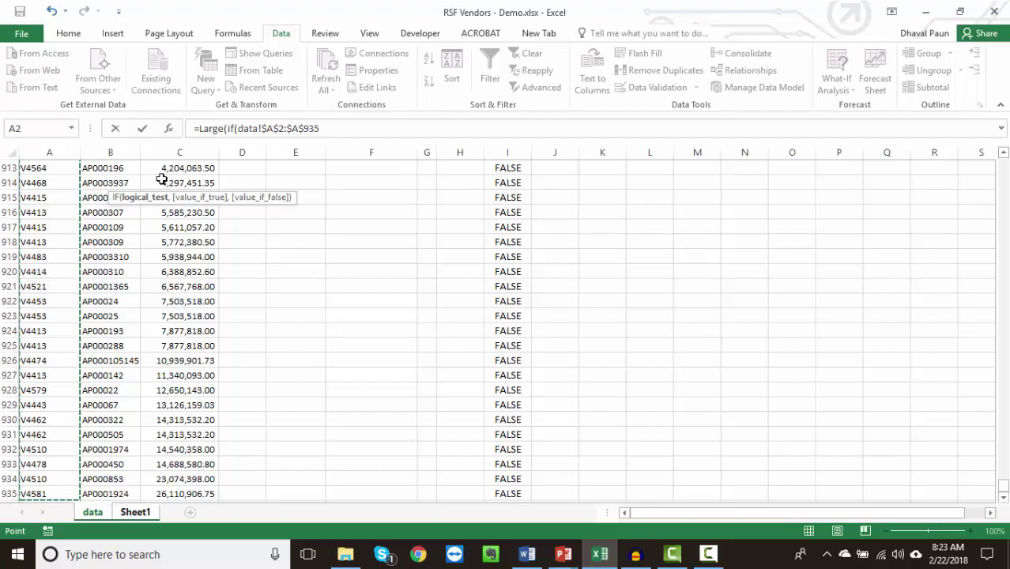
pyautogui.write('=')
pyautogui.click(146, 512)
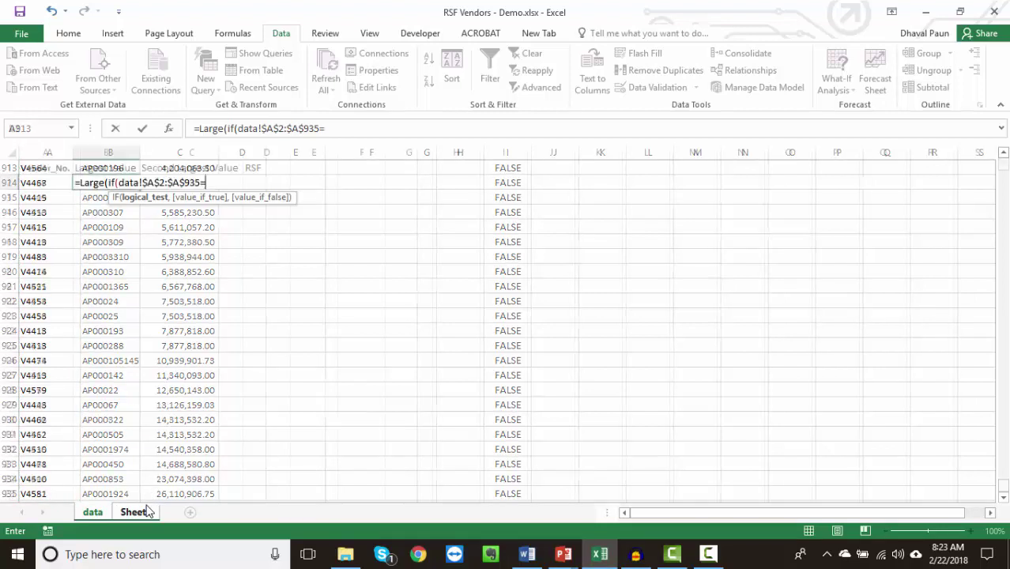
pyautogui.click(39, 183)
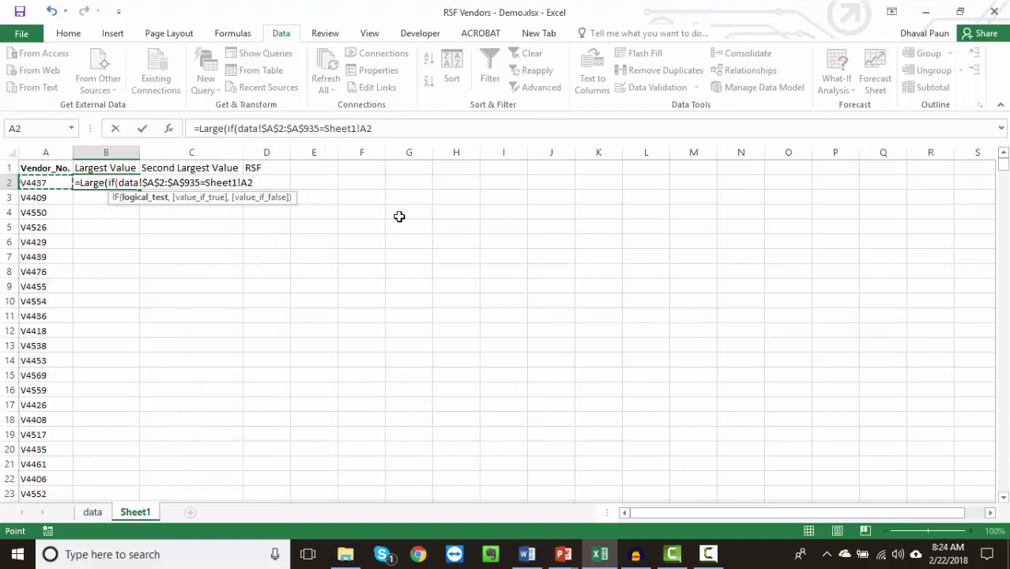
pyautogui.write(',')
# - Add the absolute data!$C$2:$C$935 amounts range and k value 1 to close the formula
pyautogui.click(92, 512)
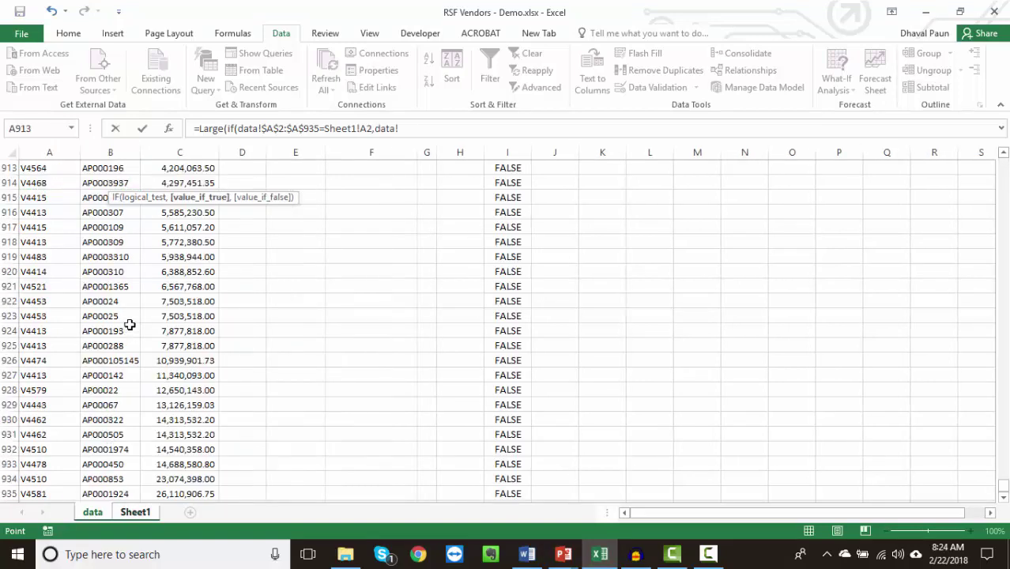
pyautogui.click(103, 212)
pyautogui.hotkey('ctrl', 'Up')
pyautogui.press('Right')
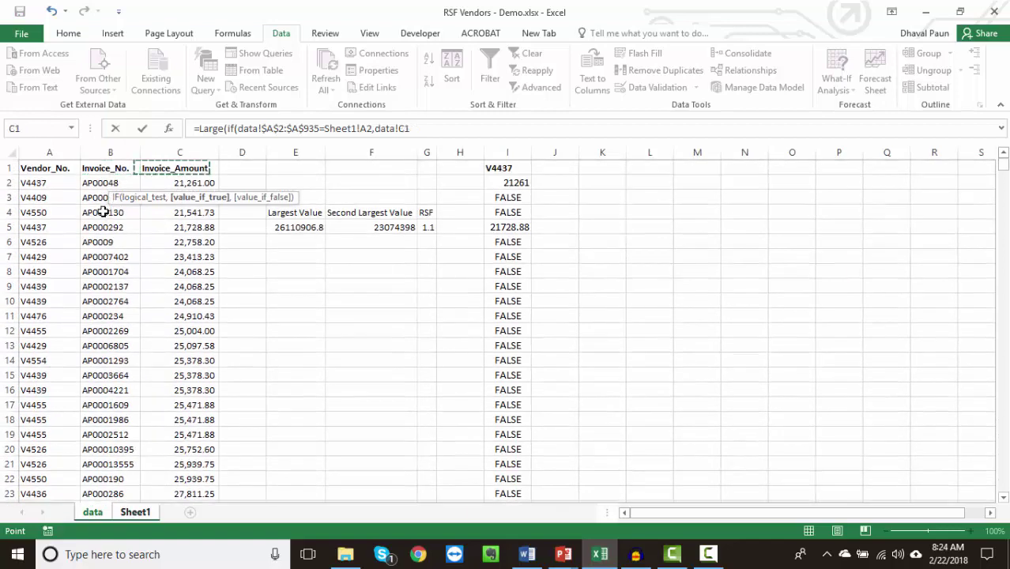
pyautogui.press('Down')
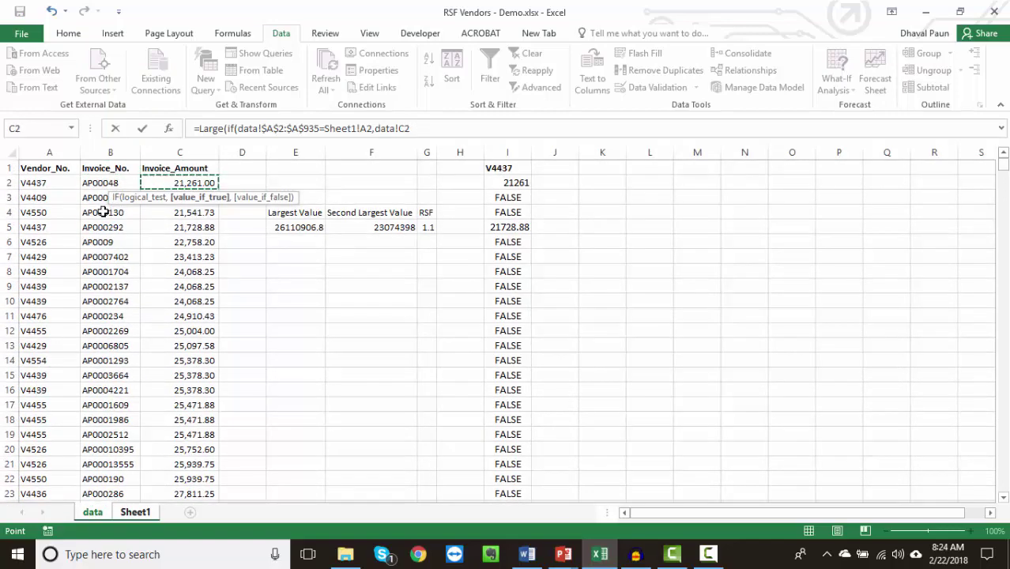
pyautogui.hotkey('ctrl', 'shift', 'Down')
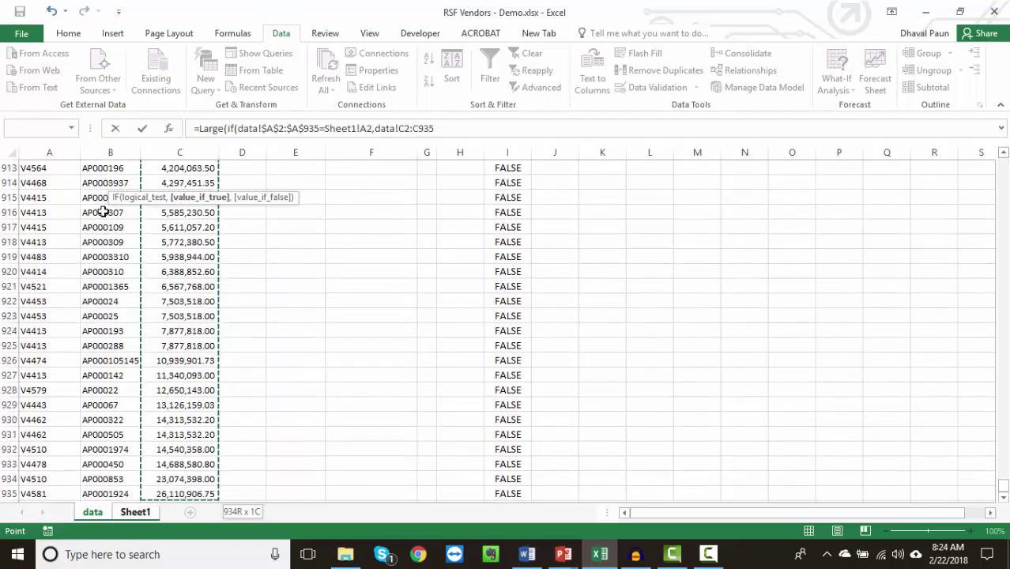
pyautogui.press('F4')
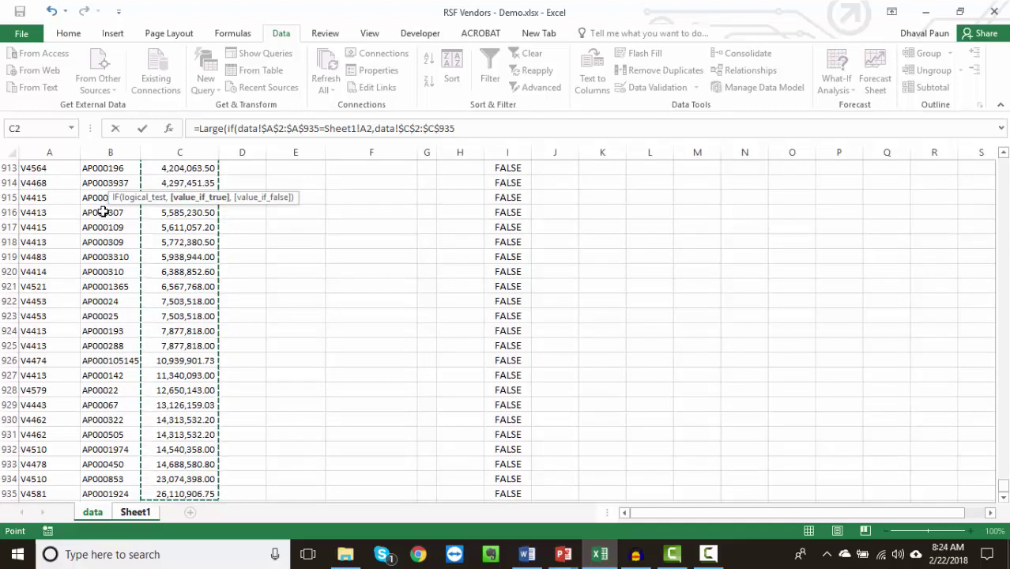
pyautogui.write(')')
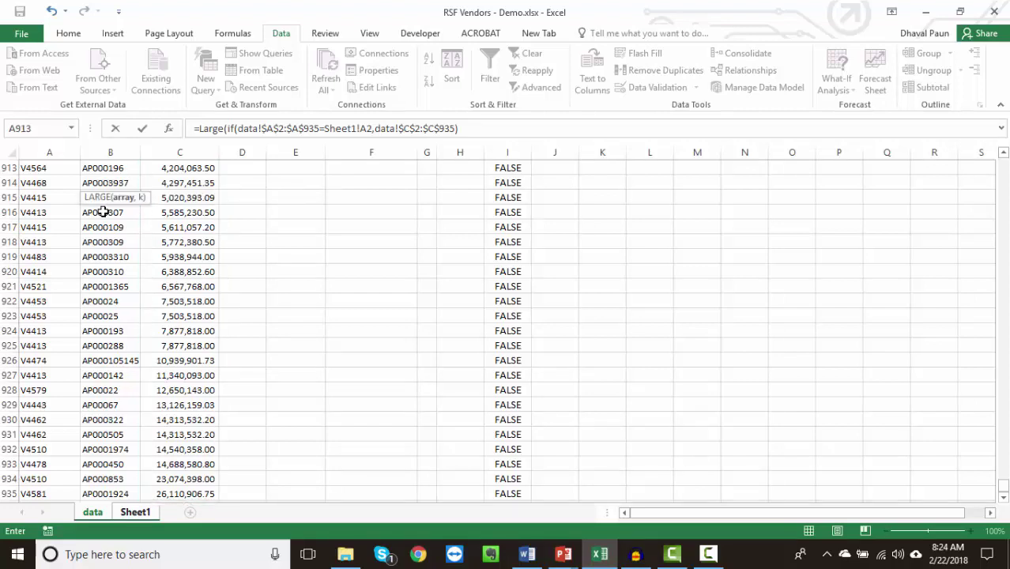
pyautogui.write(',1')
pyautogui.write(')')
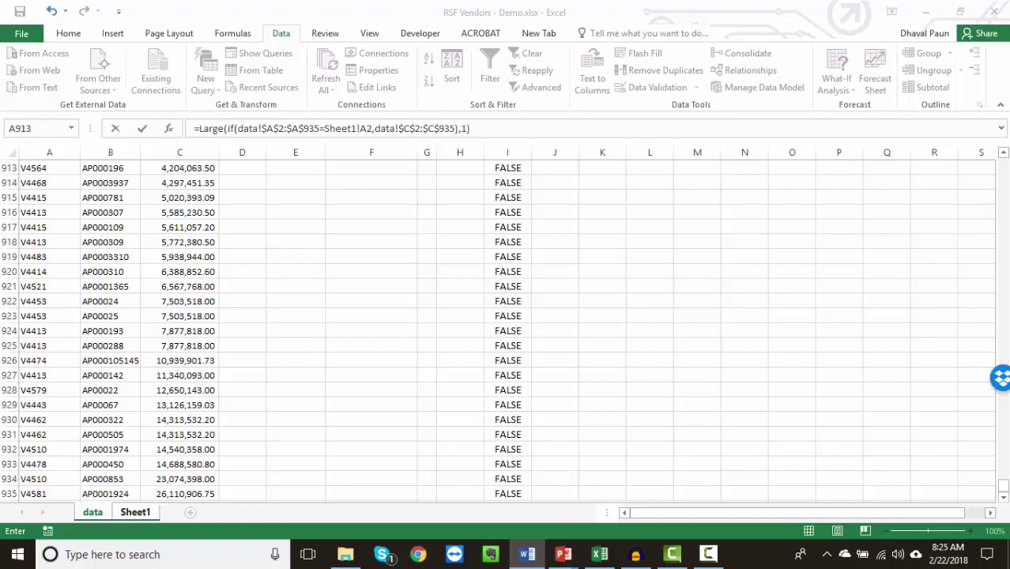
# - Enter B2 as a Ctrl+Shift+Enter array formula with k 1, returning 331274.975 for V4437
pyautogui.click(499, 130)
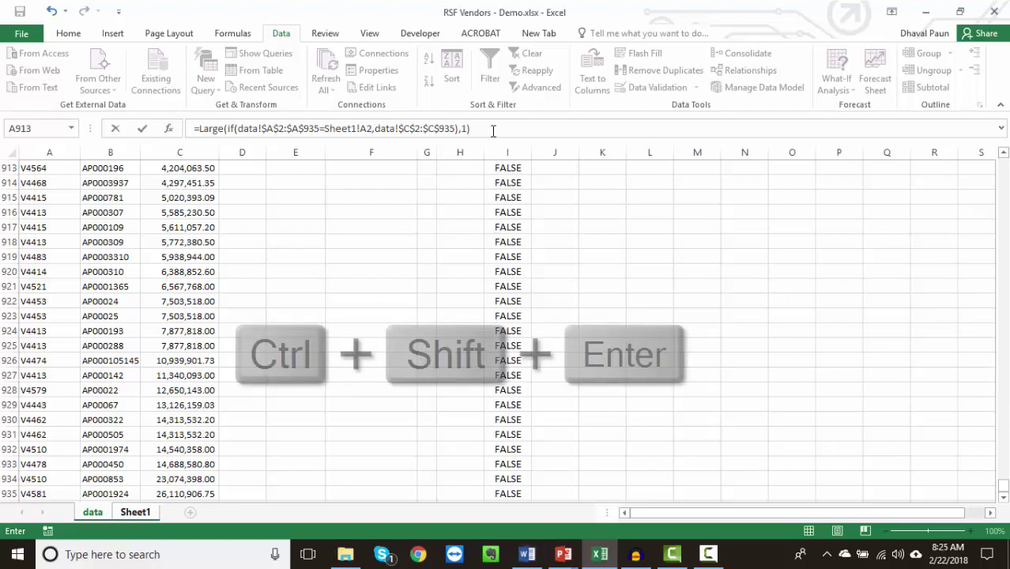
pyautogui.hotkey('ctrl', 'shift', 'Return')
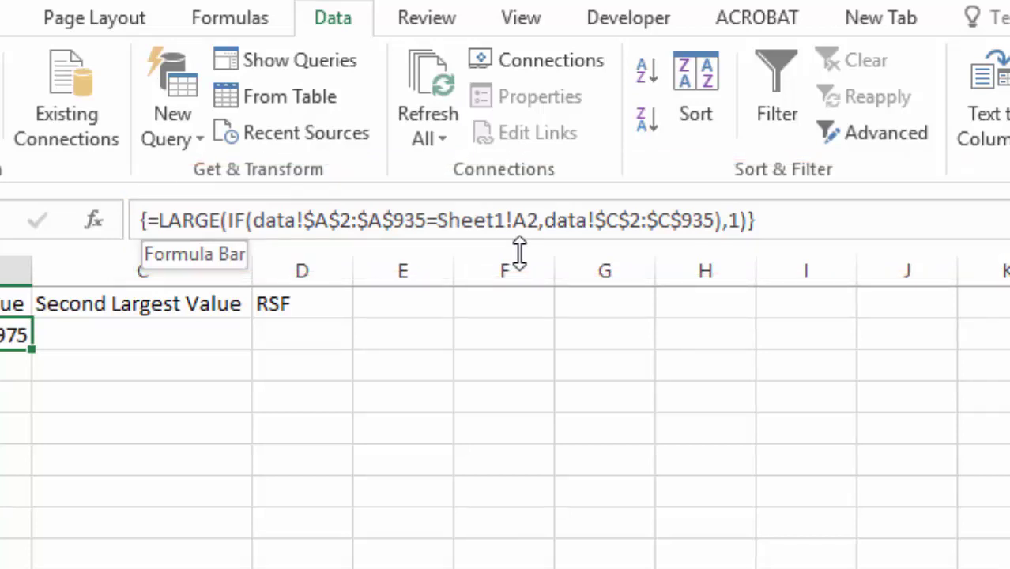
pyautogui.click(783, 221)
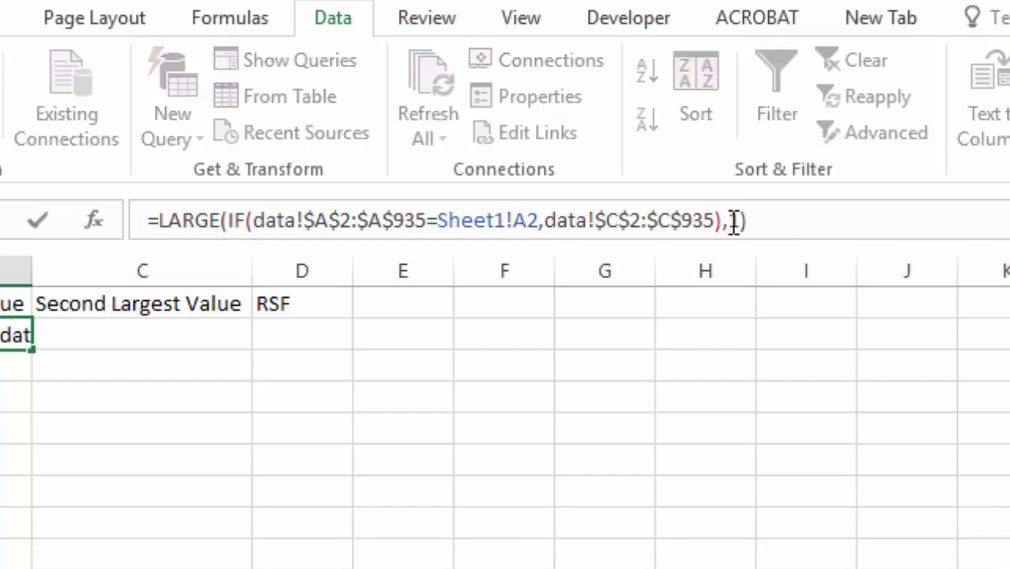
pyautogui.click(734, 222)
pyautogui.press('Delete')
pyautogui.write('2')
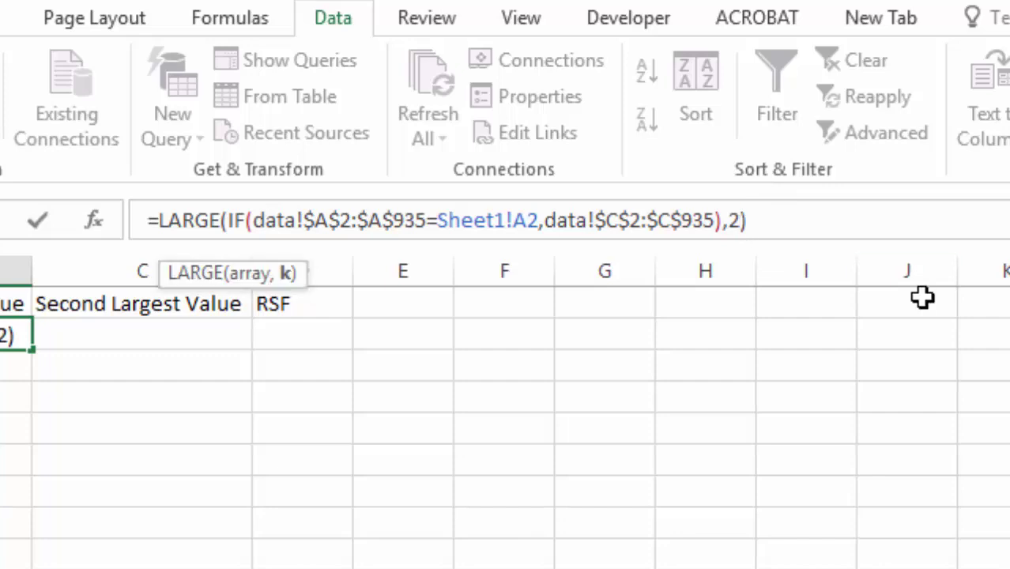
pyautogui.press('BackSpace')
pyautogui.write('1')
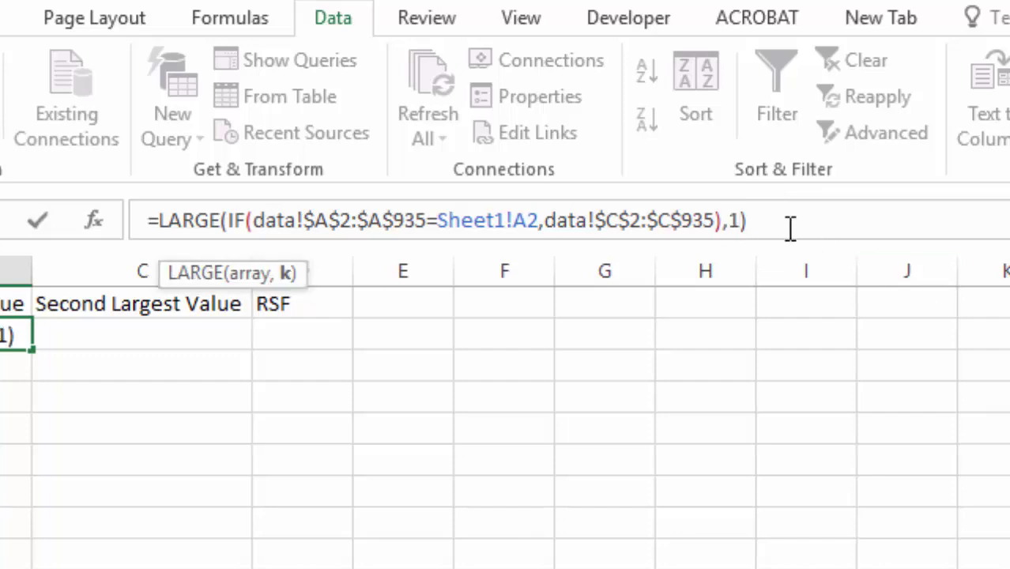
pyautogui.hotkey('ctrl', 'shift', 'Return')
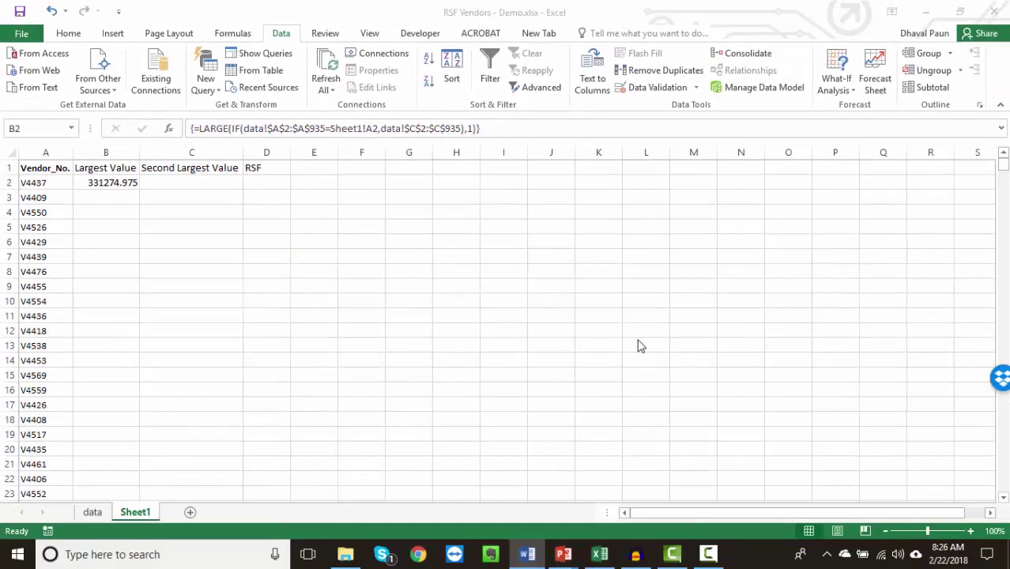
# - Fill B2's Largest Value formula down the vendor rows and copy its formula text
pyautogui.click(131, 183)
pyautogui.doubleClick(140, 189)
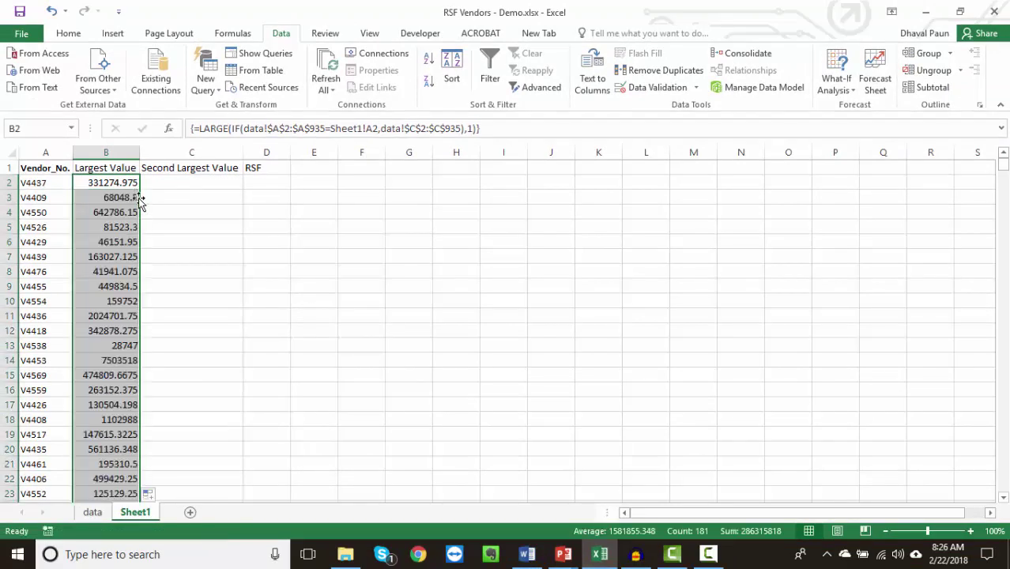
pyautogui.click(158, 183)
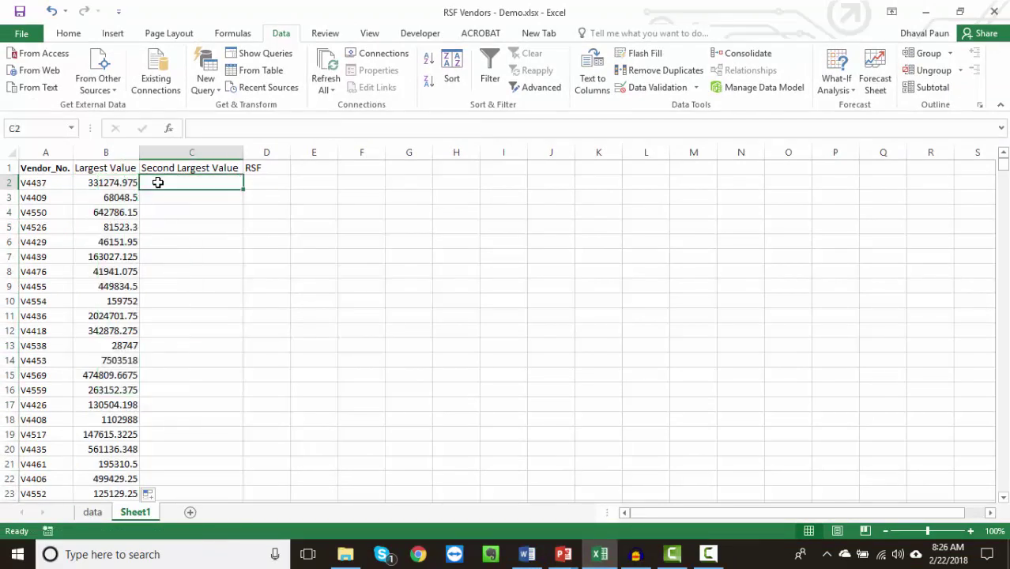
pyautogui.click(103, 182)
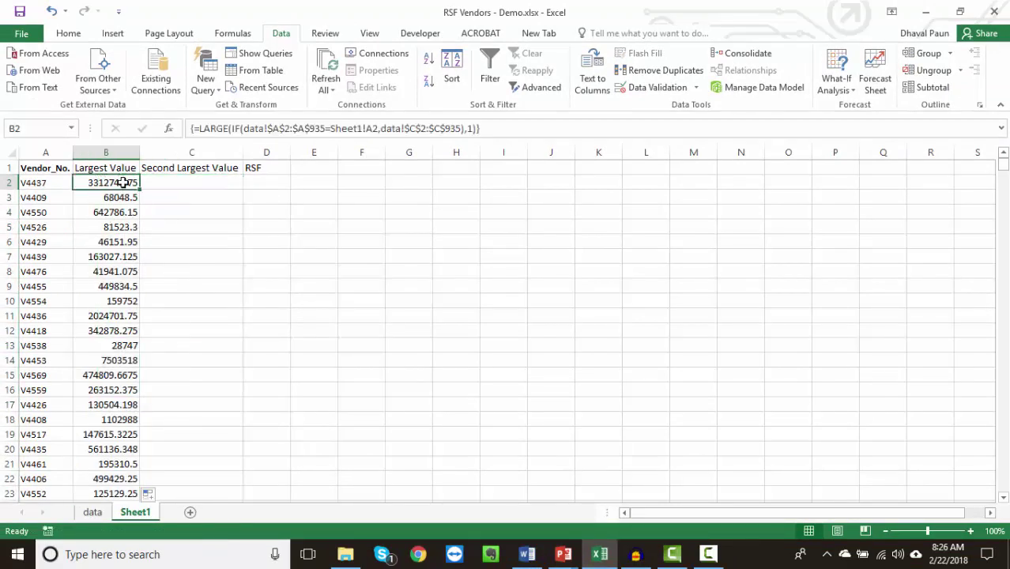
pyautogui.press('F2')
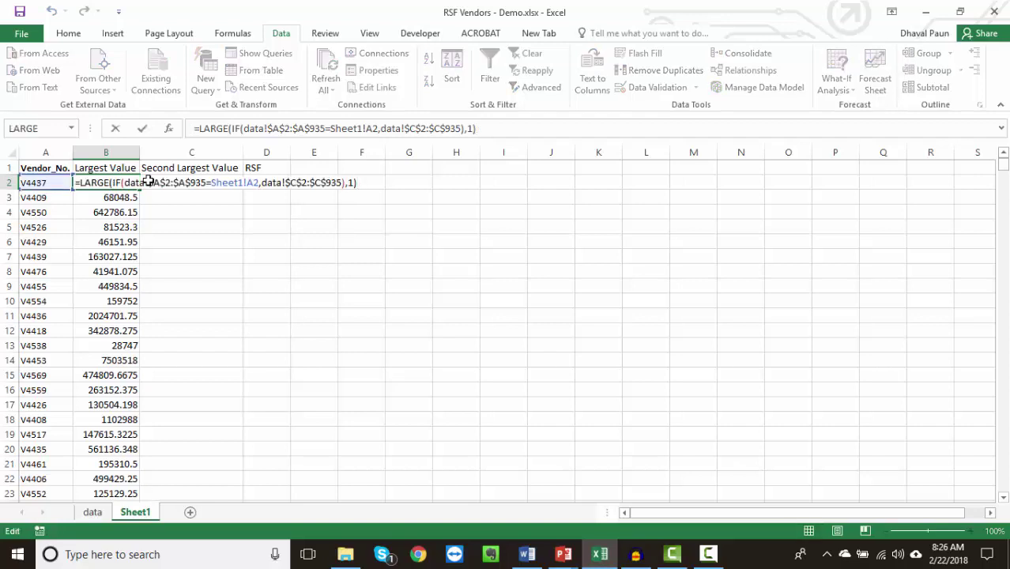
pyautogui.hotkey('shift', 'Home')
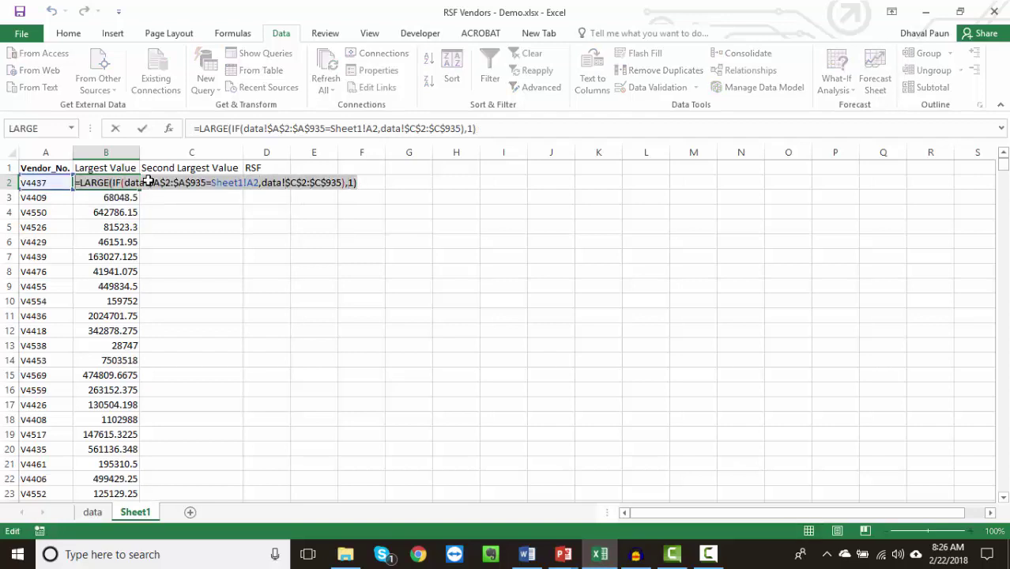
pyautogui.hotkey('ctrl', 'c')
pyautogui.press('Escape')
# - Paste the formula into C2 with k 2 as an array formula and fill it down column C
pyautogui.click(148, 181)
pyautogui.press('F2')
pyautogui.hotkey('ctrl', 'v')
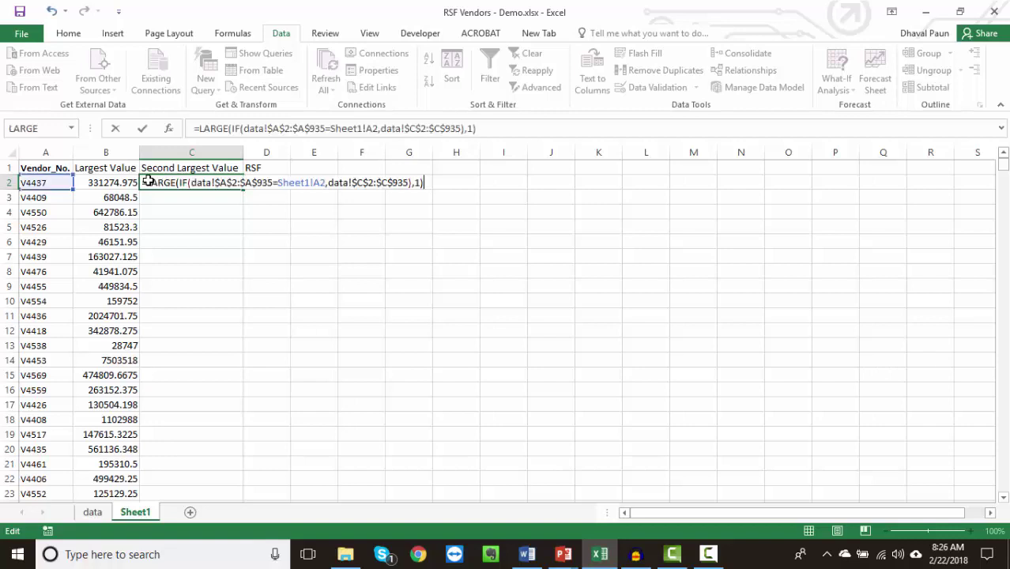
pyautogui.press('Left')
pyautogui.press('BackSpace')
pyautogui.write('2')
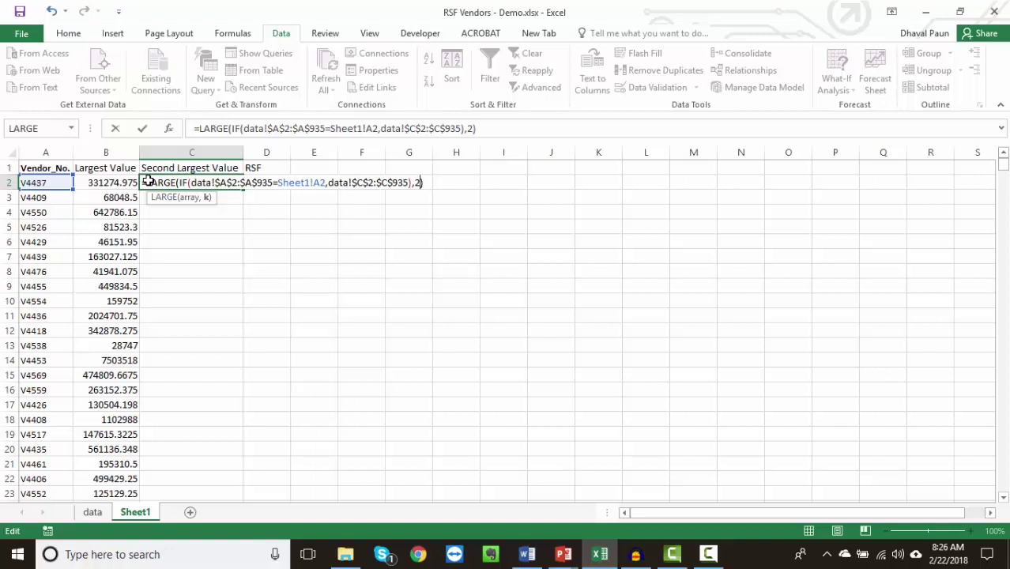
pyautogui.hotkey('ctrl', 'shift', 'Return')
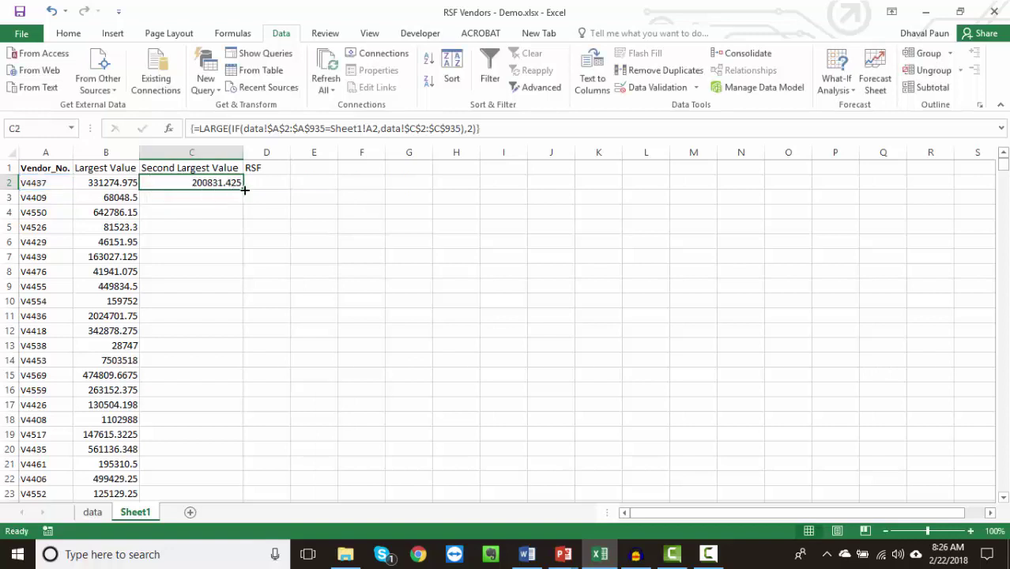
pyautogui.doubleClick(242, 188)
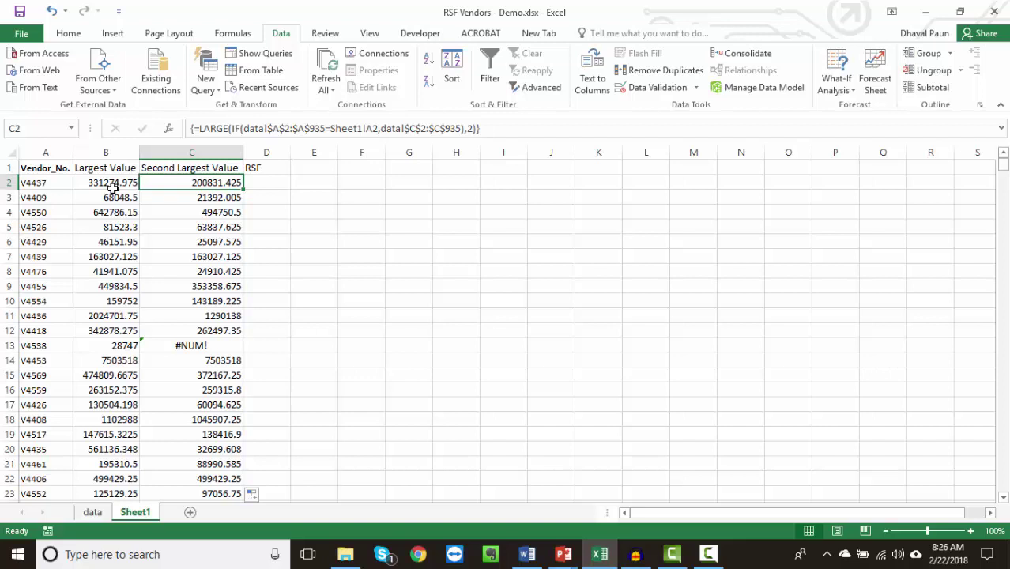
# - Turn on filtering for the data table and filter Vendor_No to V4437
pyautogui.press('Left')
pyautogui.press('Left')
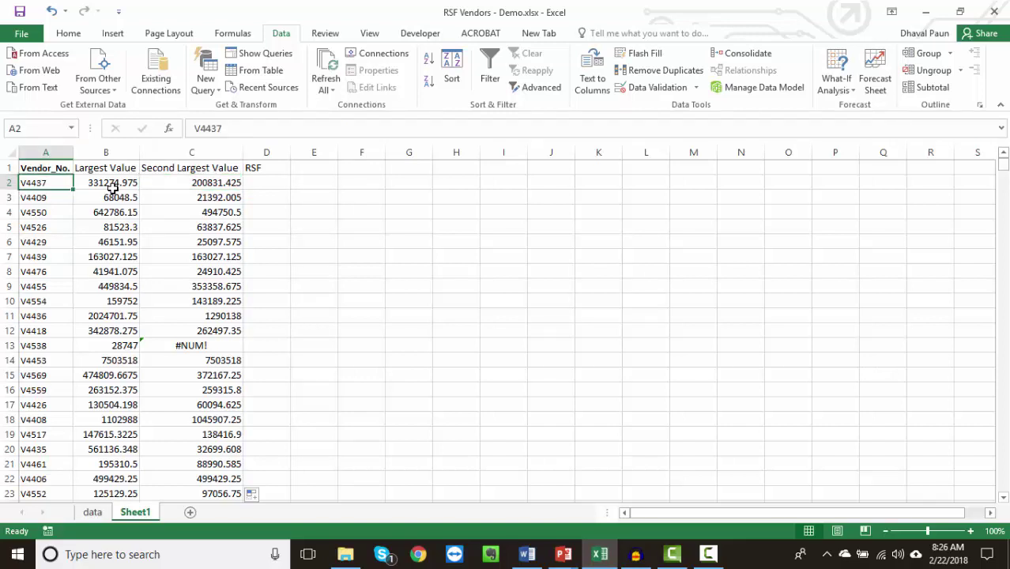
pyautogui.hotkey('ctrl', 'pageup')
pyautogui.hotkey('ctrl', 'Home')
pyautogui.hotkey('ctrl', 'shift', 'Right')
pyautogui.hotkey('ctrl', 'shift', 'Down')
pyautogui.hotkey('alt', 'a')
pyautogui.press('t')
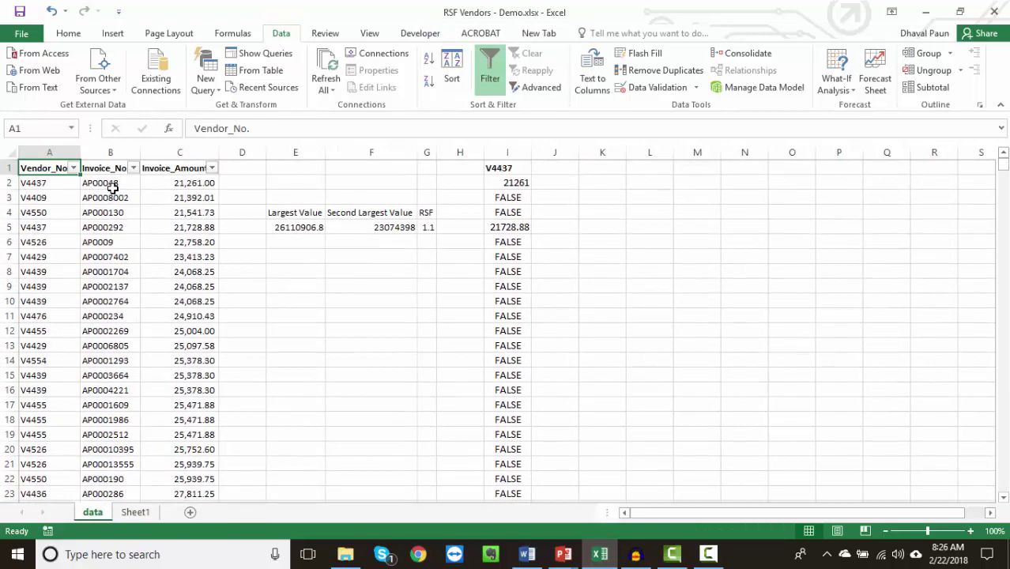
pyautogui.hotkey('alt', 'Down')
pyautogui.press('Down')
pyautogui.press('Down')
pyautogui.press('Down')
pyautogui.press('Down')
pyautogui.press('space')
pyautogui.press('Down')
pyautogui.press('Down')
pyautogui.press('Down')
pyautogui.press('Down')
pyautogui.press('Down')
pyautogui.press('Down')
pyautogui.press('Down')
pyautogui.press('Down')
pyautogui.press('Down')
pyautogui.press('Down')
pyautogui.press('Down')
pyautogui.press('Down')
pyautogui.press('Down')
pyautogui.press('Down')
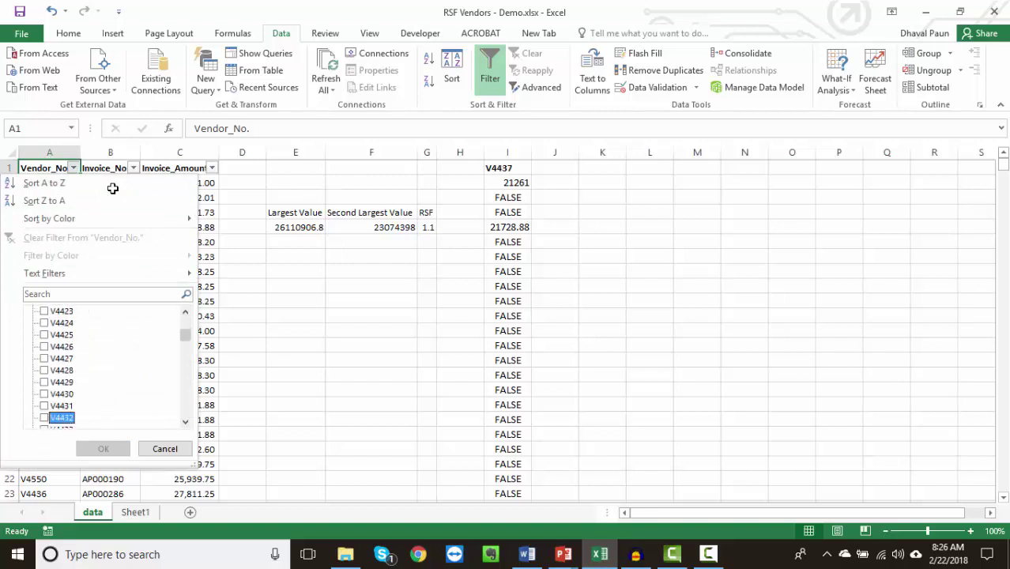
pyautogui.press('Down')
pyautogui.press('Down')
pyautogui.press('Down')
pyautogui.press('Down')
pyautogui.press('space')
pyautogui.press('Return')
# - Check V4437's Invoice_Amount values against Sheet1's B2 and C2 results
pyautogui.press('Down')
pyautogui.press('Right')
pyautogui.press('Right')
pyautogui.press('Up')
pyautogui.hotkey('alt', 'Down')
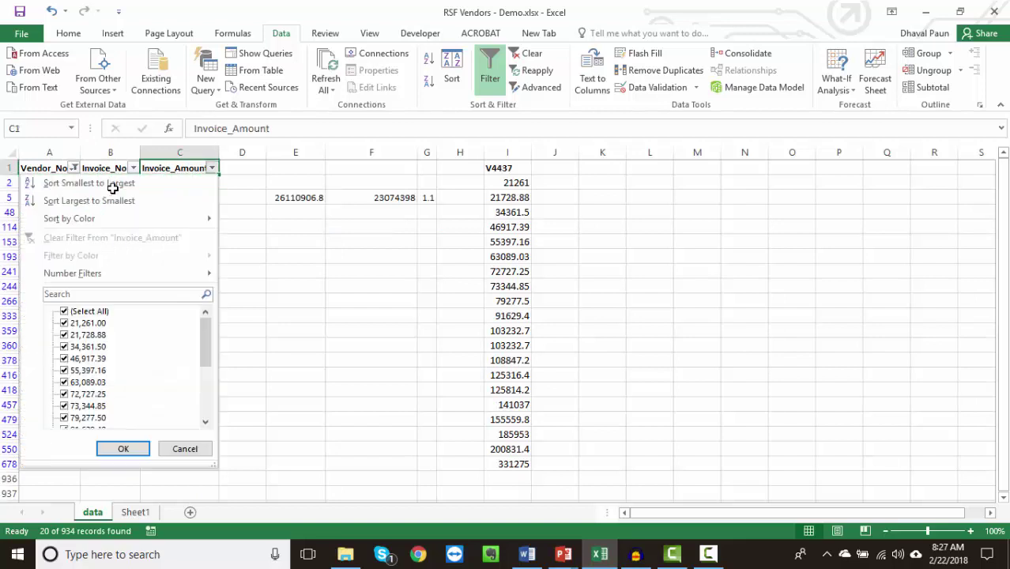
pyautogui.press('Down')
pyautogui.press('Down')
pyautogui.press('Down')
pyautogui.press('Down')
pyautogui.press('Down')
pyautogui.press('Down')
pyautogui.press('Down')
pyautogui.press('Down')
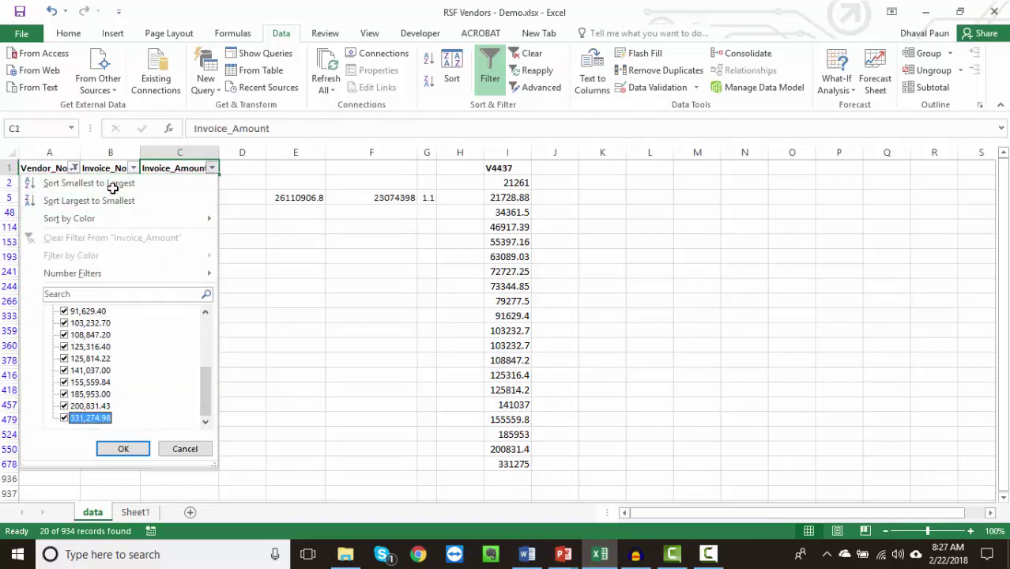
pyautogui.press('Escape')
pyautogui.hotkey('ctrl', 'pagedown')
pyautogui.click(112, 186)
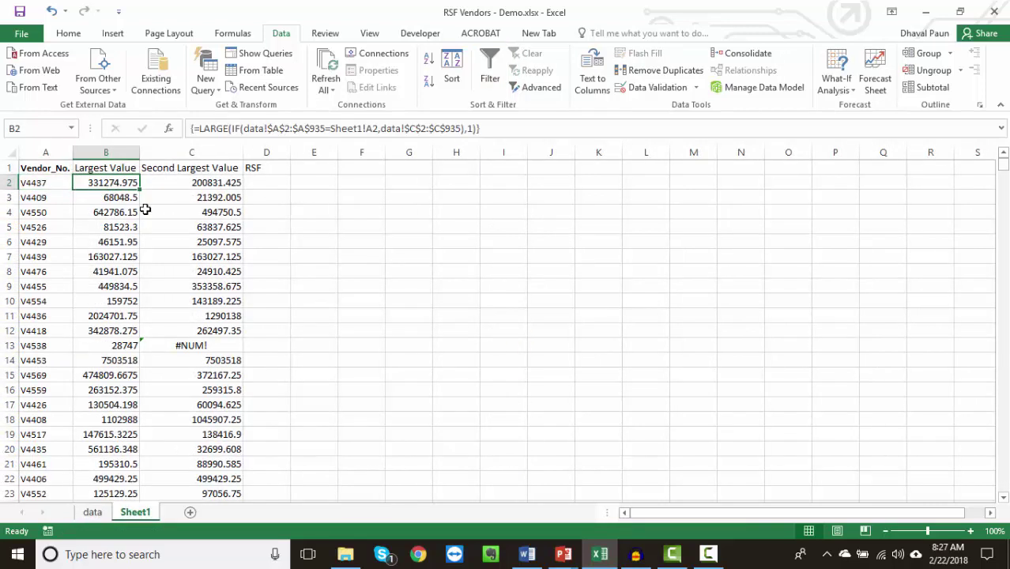
pyautogui.press('Right')
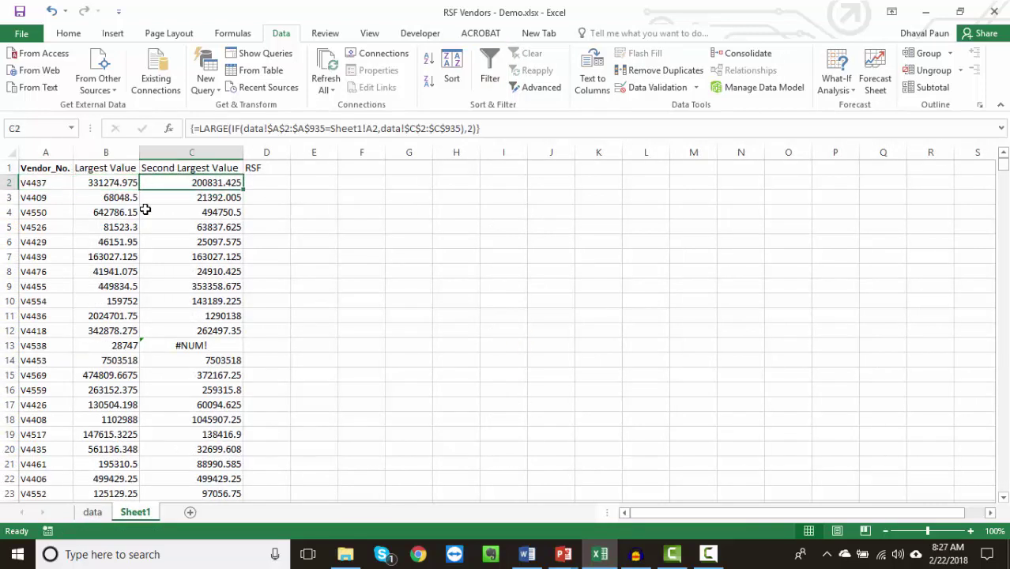
# - Confirm the second-largest V4437 invoice of 200,831.43 in the filter list, then return to Sheet1
pyautogui.hotkey('ctrl', 'pageup')
pyautogui.hotkey('alt', 'Down')
pyautogui.press('Down')
pyautogui.press('Down')
pyautogui.press('Down')
pyautogui.press('Down')
pyautogui.press('Down')
pyautogui.press('Down')
pyautogui.press('Down')
pyautogui.press('Down')
pyautogui.press('Up')
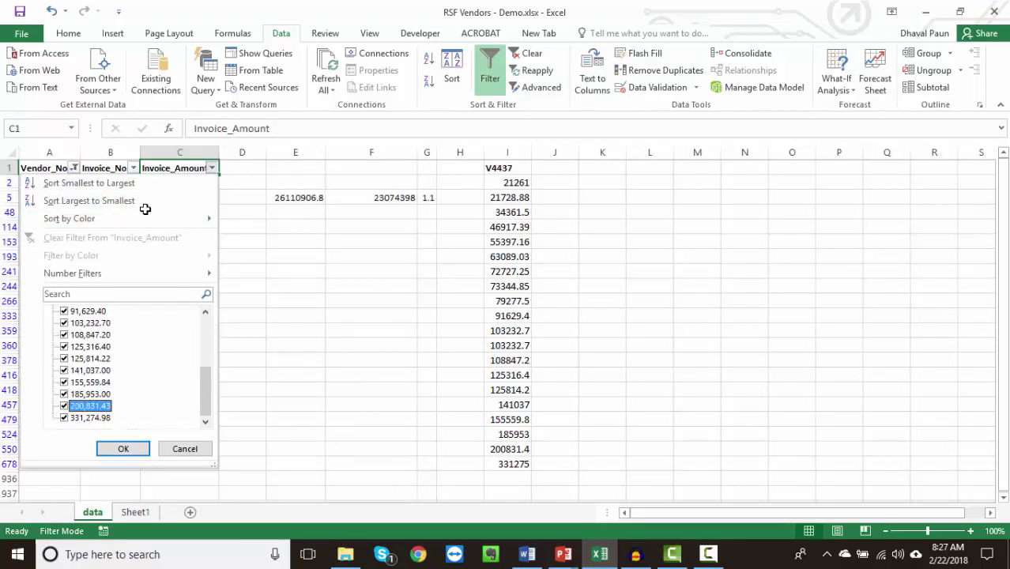
pyautogui.press('Escape')
pyautogui.hotkey('ctrl', 'pagedown')
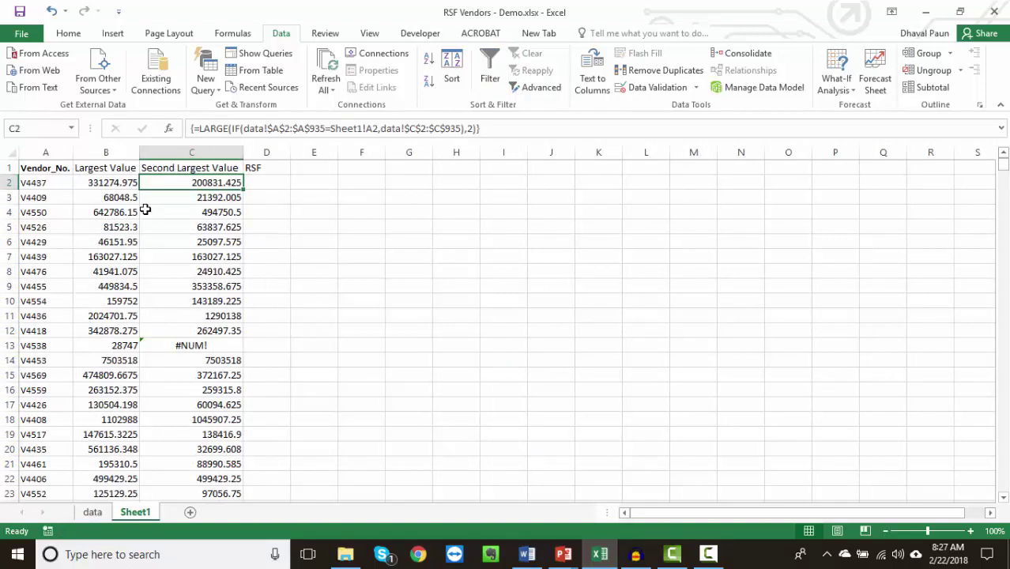
# - Locate the #NUM! result in C13 for vendor V4538 and go to the data sheet
pyautogui.press('Down')
pyautogui.press('Down')
pyautogui.press('Down')
pyautogui.press('Down')
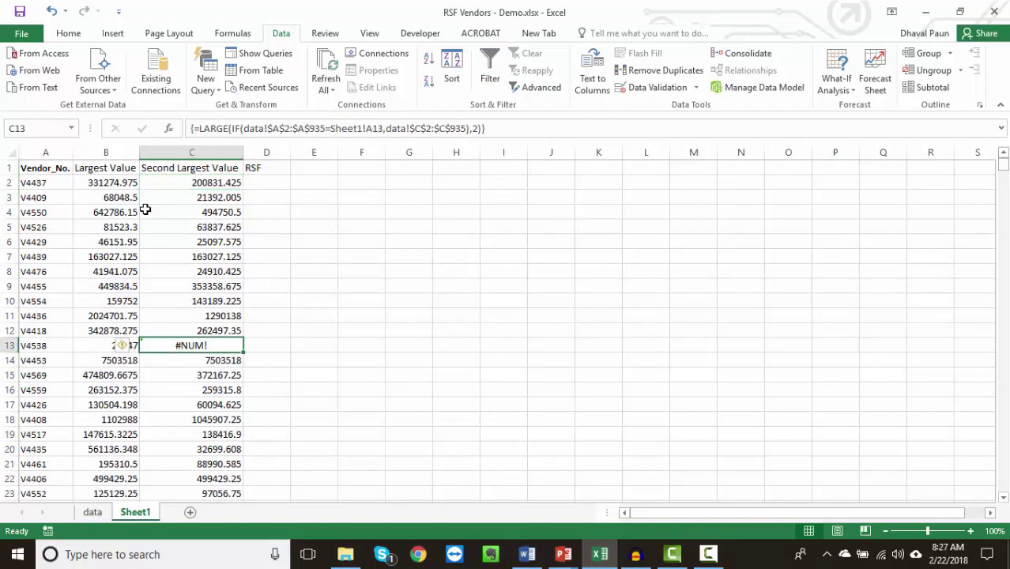
pyautogui.press('Left')
pyautogui.press('Left')
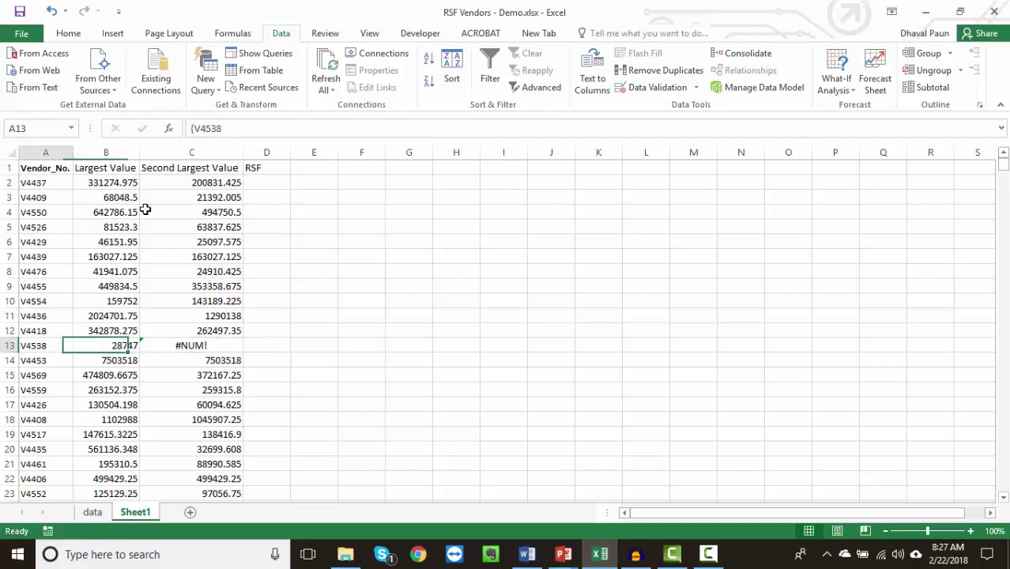
pyautogui.press('Right')
pyautogui.press('Left')
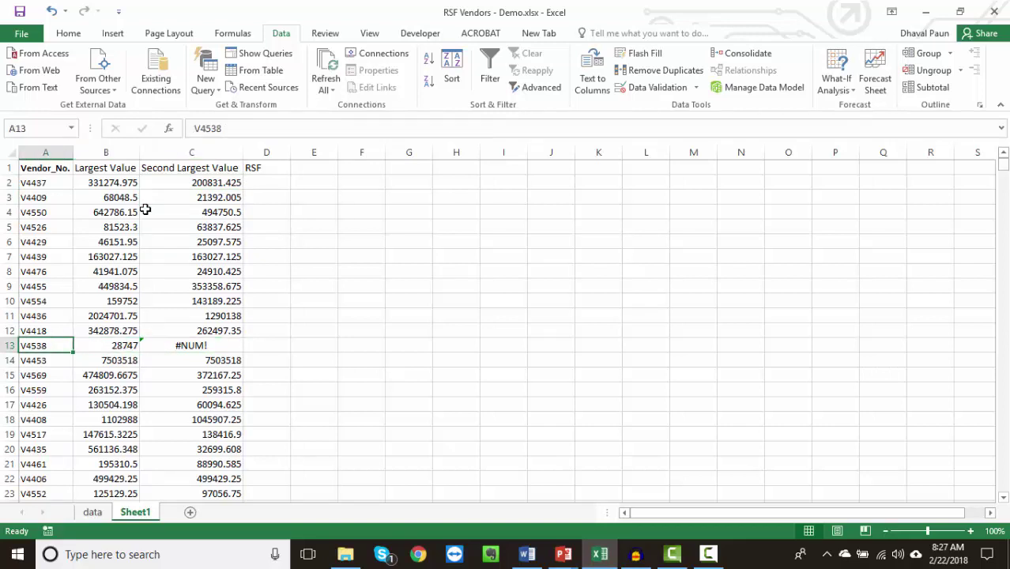
pyautogui.hotkey('ctrl', 'pageup')
# - Change the Vendor_No filter to V4538 and inspect its single 28,747 invoice row
pyautogui.press('Left')
pyautogui.press('Left')
pyautogui.hotkey('alt', 'Down')
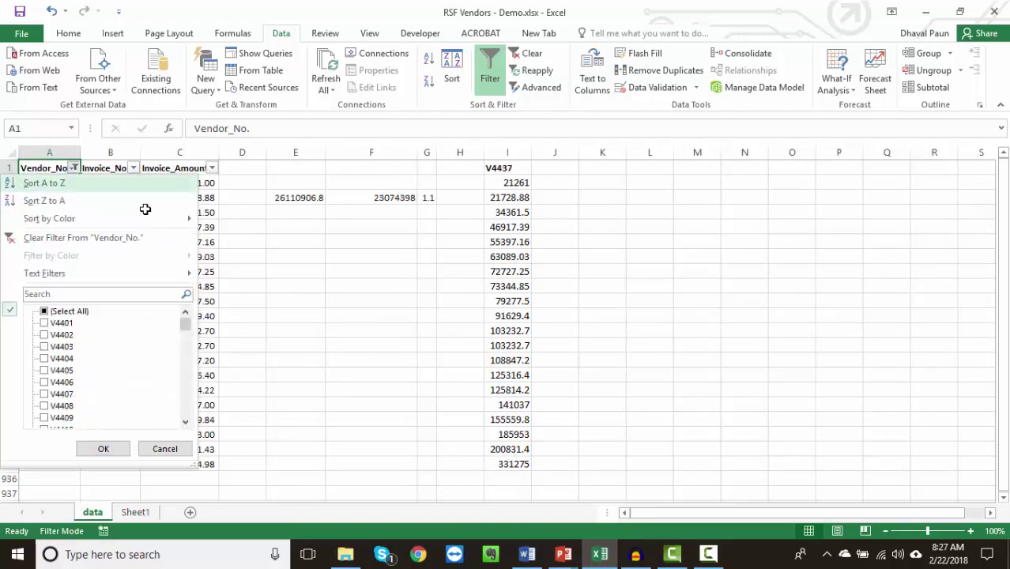
pyautogui.press('Tab')
pyautogui.press('Up')
pyautogui.press('space')
pyautogui.press('Down')
pyautogui.press('Down')
pyautogui.press('Down')
pyautogui.press('pagedown')
pyautogui.press('pagedown')
pyautogui.press('pagedown')
pyautogui.press('pagedown')
pyautogui.press('pagedown')
pyautogui.press('pagedown')
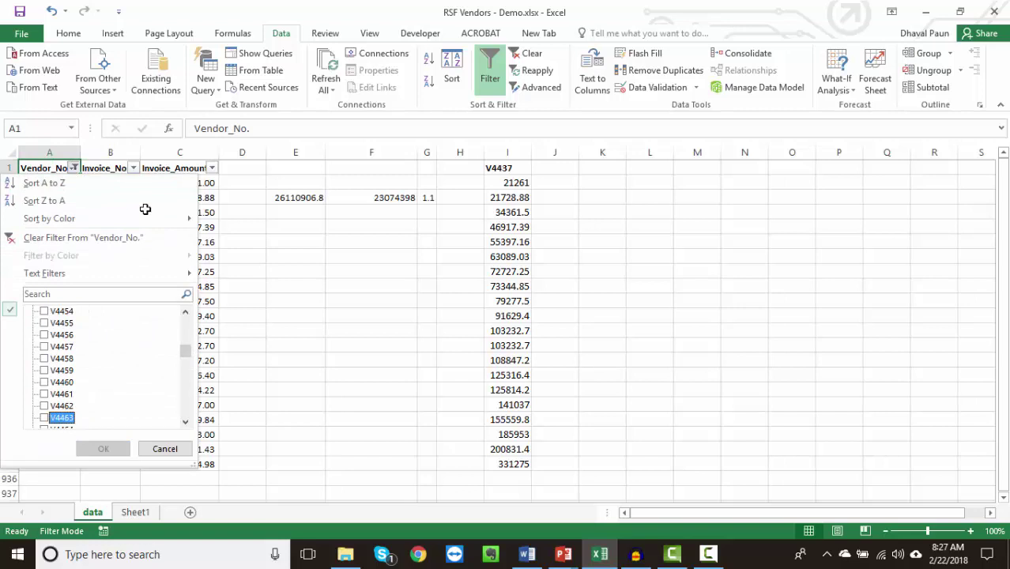
pyautogui.press('pagedown')
pyautogui.press('pagedown')
pyautogui.press('pagedown')
pyautogui.press('pagedown')
pyautogui.press('pagedown')
pyautogui.press('pagedown')
pyautogui.press('pagedown')
pyautogui.press('pagedown')
pyautogui.press('Down')
pyautogui.press('Down')
pyautogui.press('Down')
pyautogui.press('space')
pyautogui.press('Return')
pyautogui.press('Down')
pyautogui.press('Right')
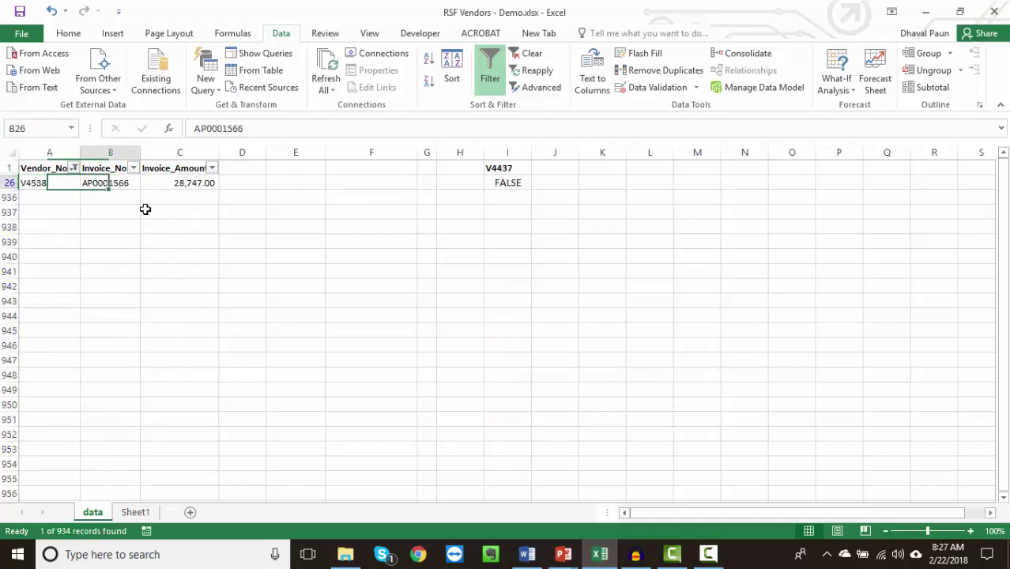
pyautogui.press('Right')
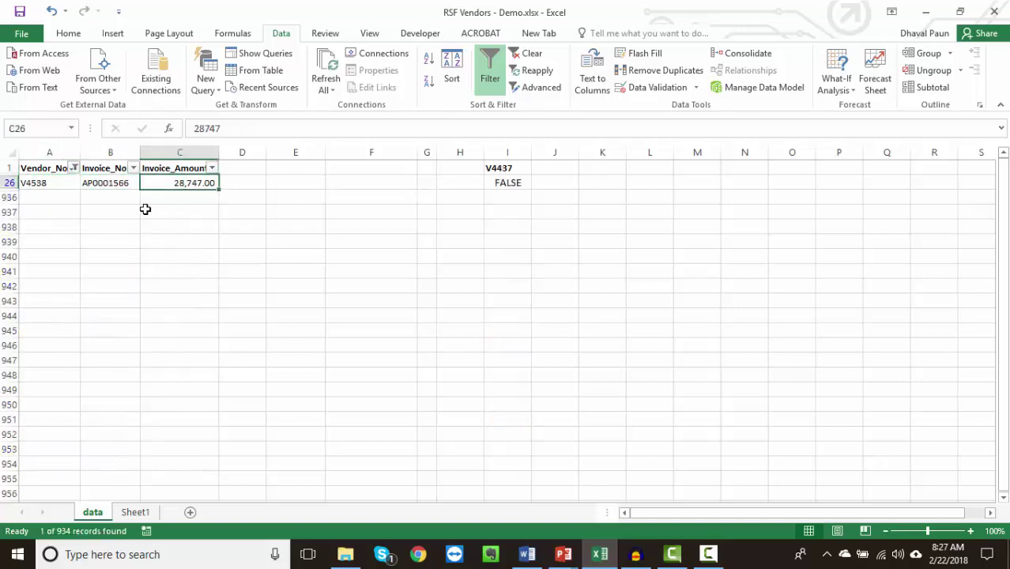
# - Return to Sheet1 and select C13's #NUM! Second Largest Value formula
pyautogui.hotkey('ctrl', 'pagedown')
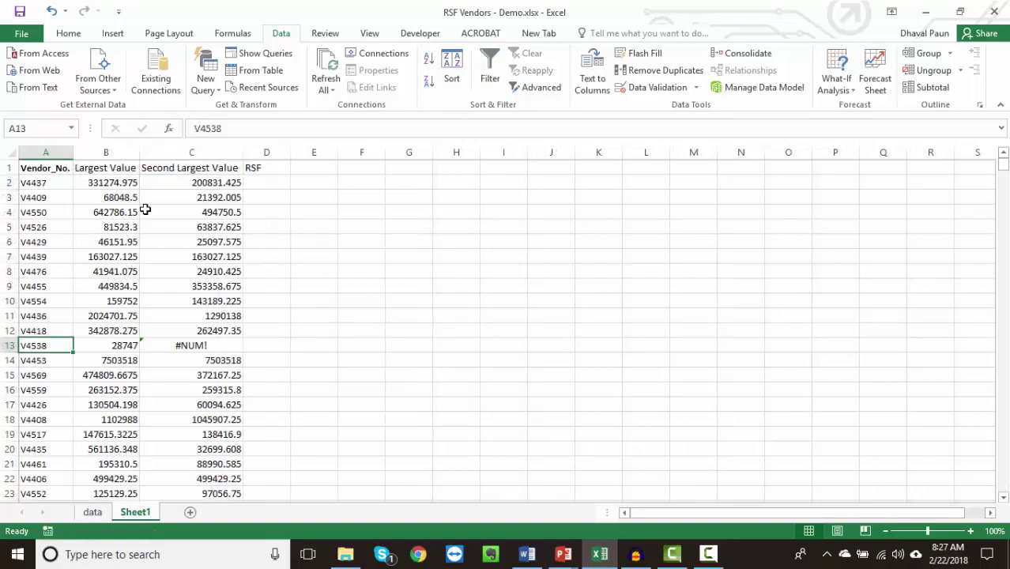
pyautogui.press('Right')
pyautogui.press('Right')
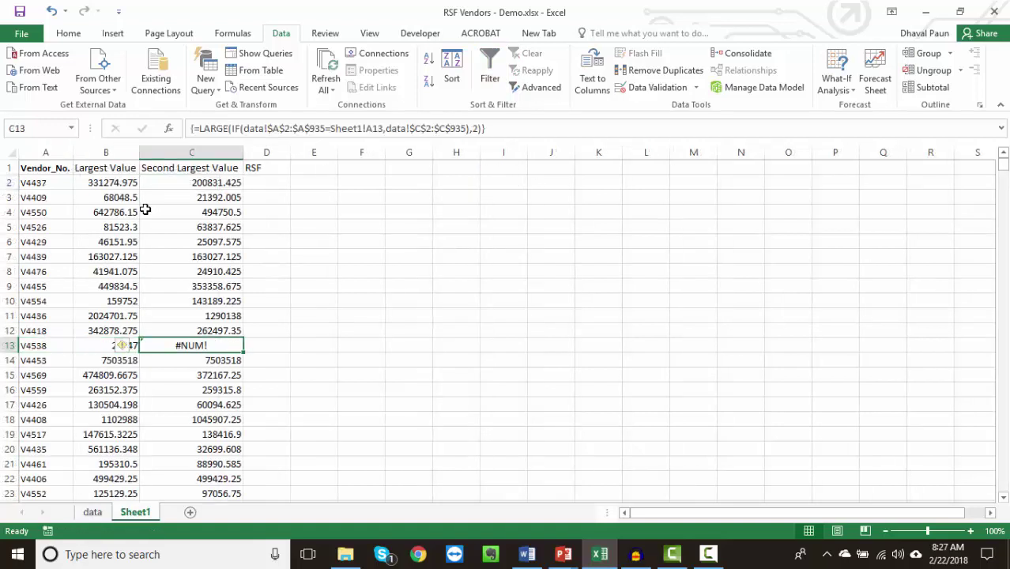